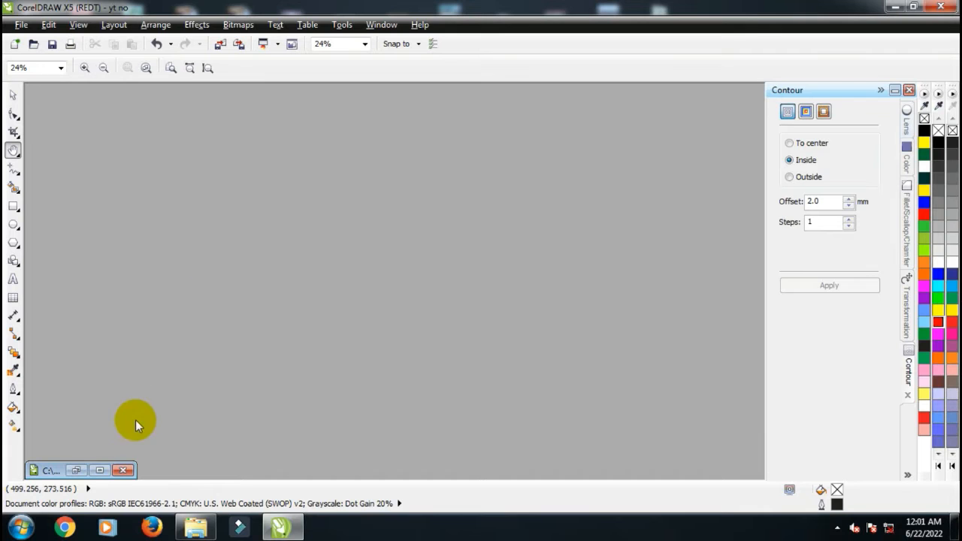
Examine the numbered Cicilan, Tgl and Jumlah table on page 1 of the document
click(99, 470)
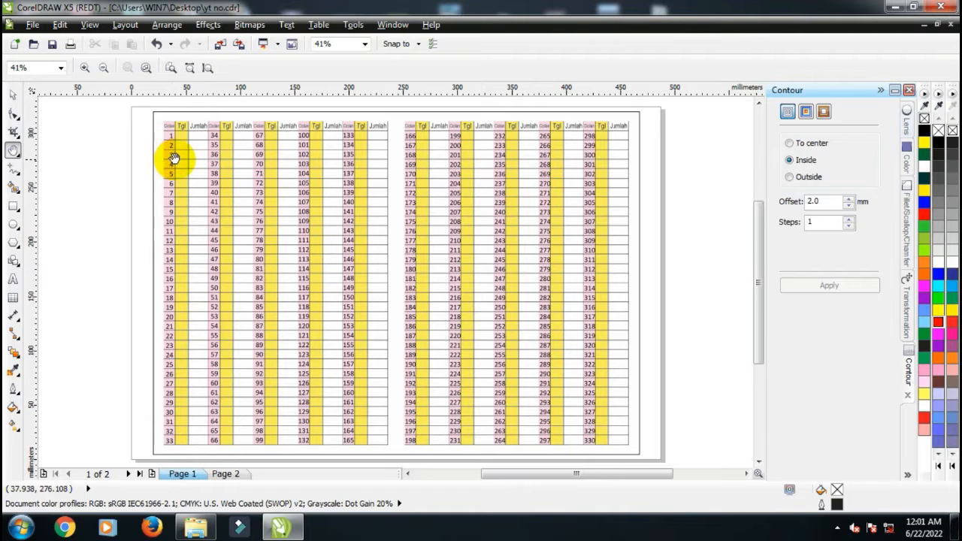
scroll(156, 172, up, 3)
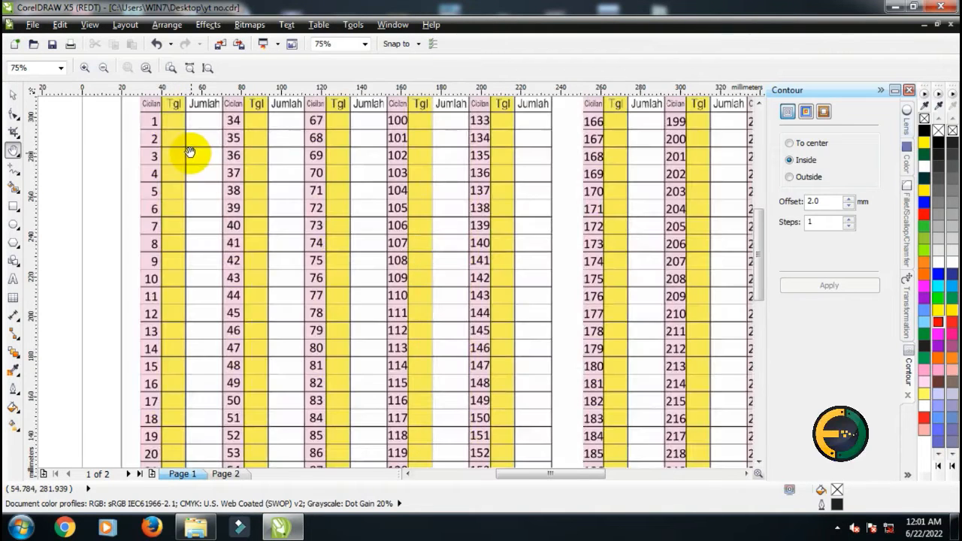
scroll(166, 152, up, 3)
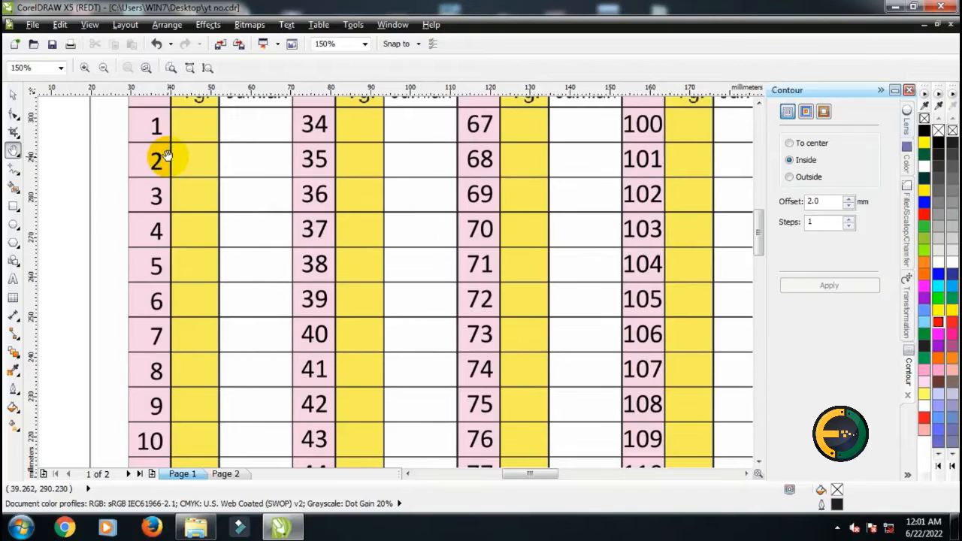
scroll(166, 154, down, 2)
scroll(164, 146, up, 2)
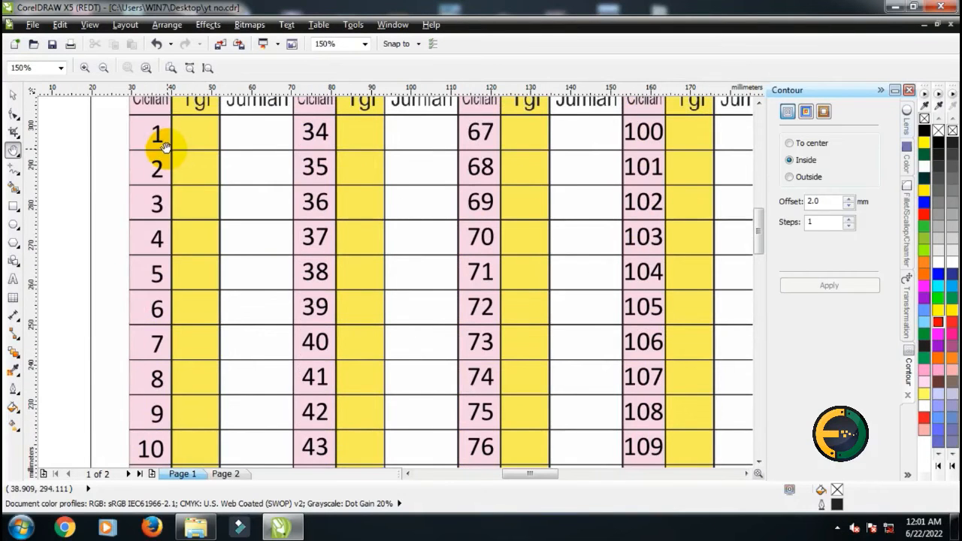
scroll(161, 146, down, 1)
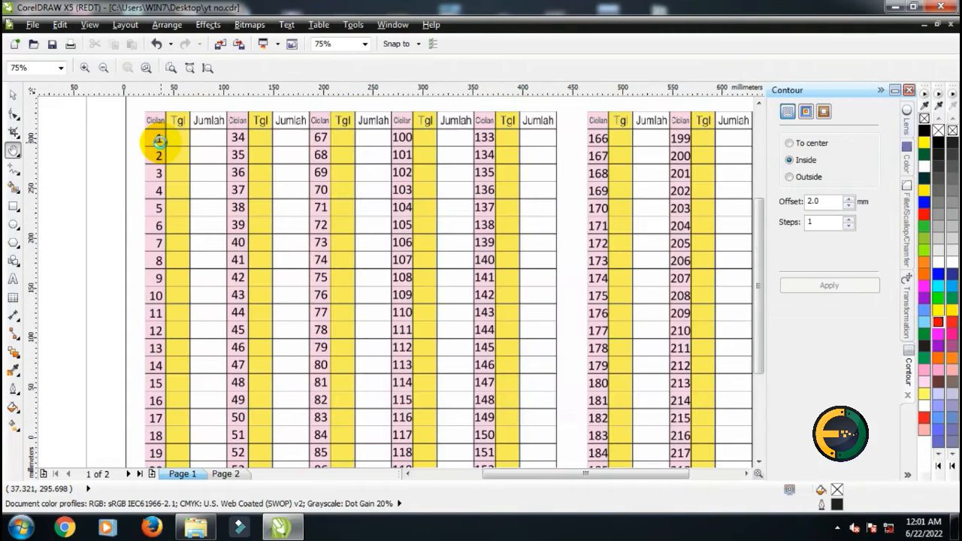
scroll(160, 157, down, 2)
scroll(382, 300, up, 2)
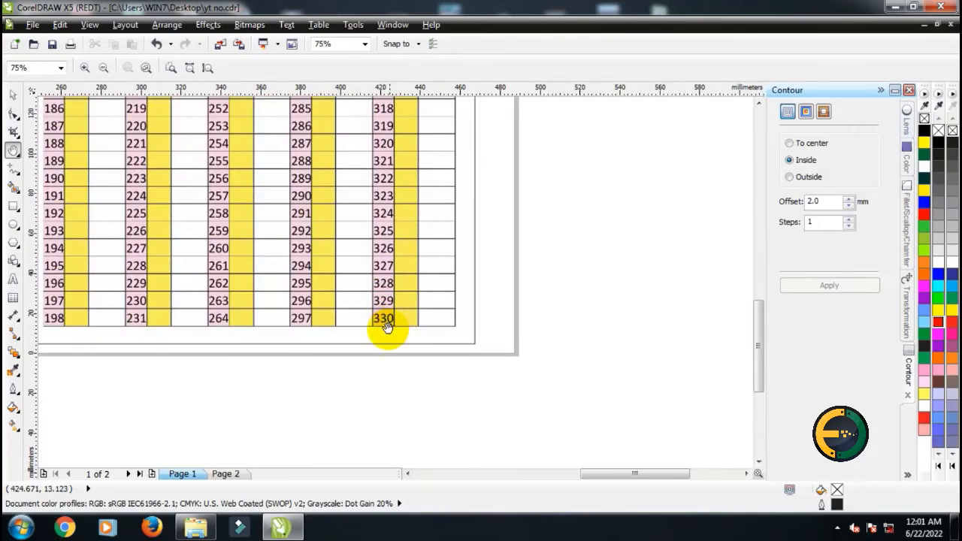
scroll(380, 320, up, 2)
scroll(423, 313, down, 1)
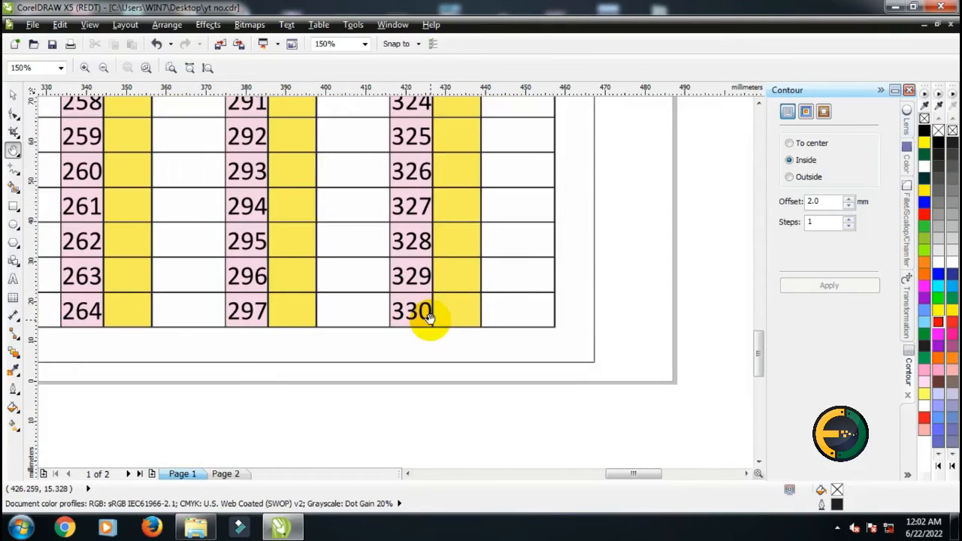
scroll(441, 318, down, 1)
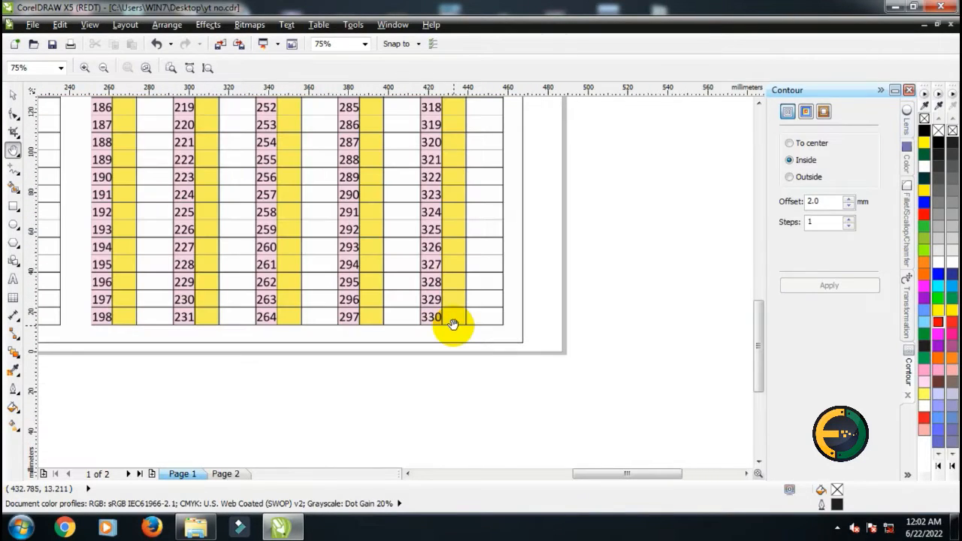
scroll(485, 331, down, 1)
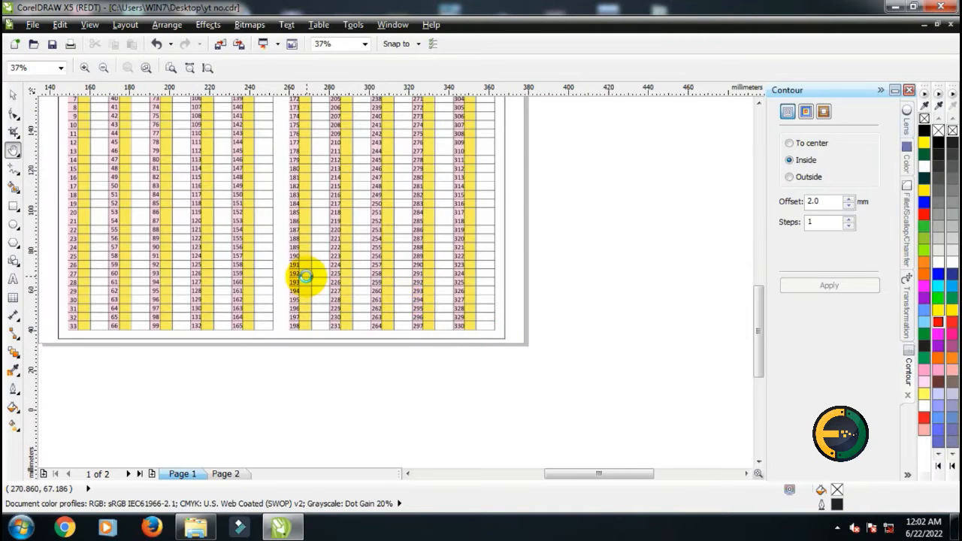
scroll(308, 275, up, 1)
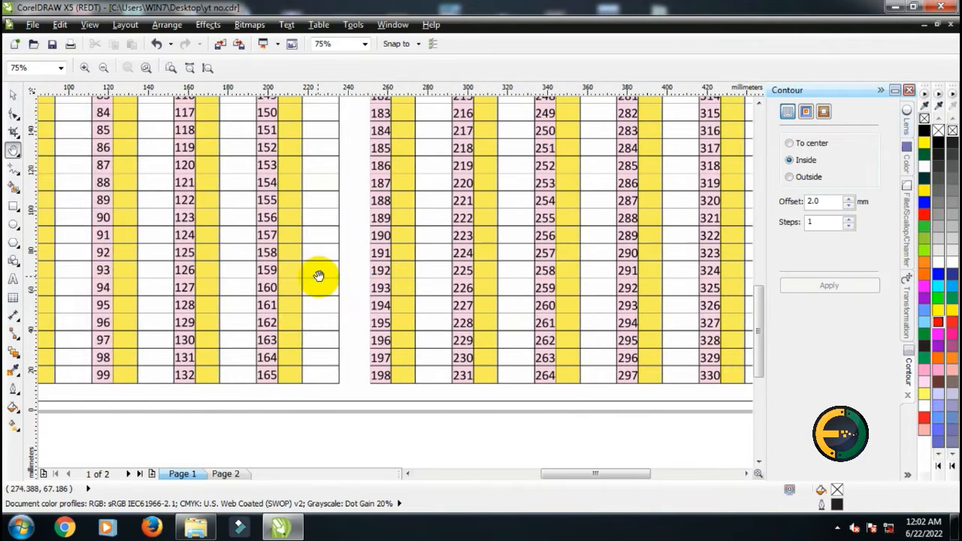
scroll(344, 281, left, 2)
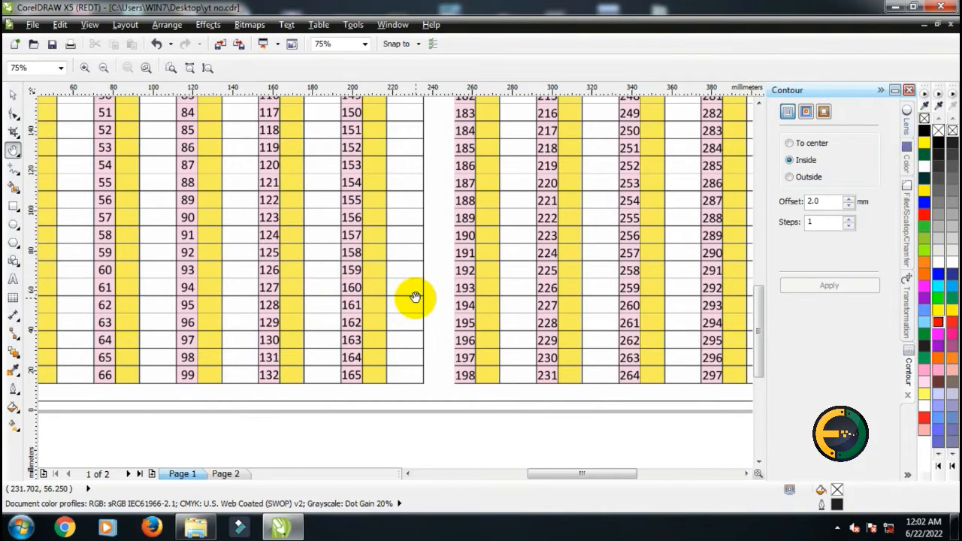
scroll(415, 297, down, 1)
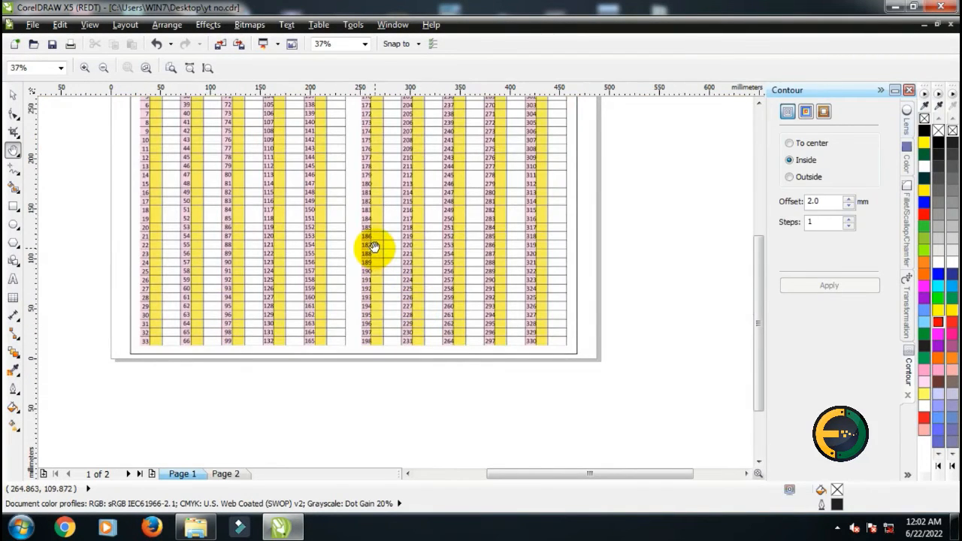
click(756, 108)
scroll(146, 135, up, 1)
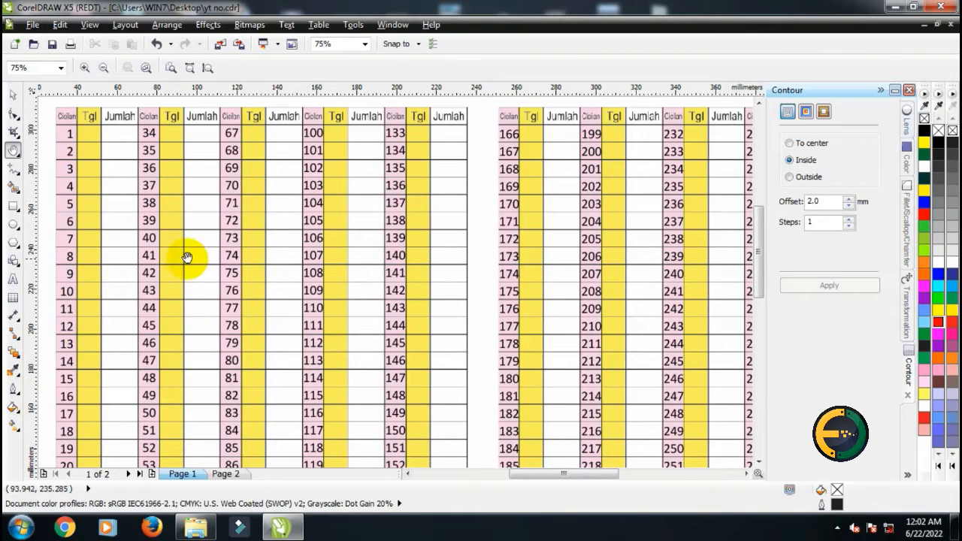
click(14, 279)
scroll(393, 275, down, 1)
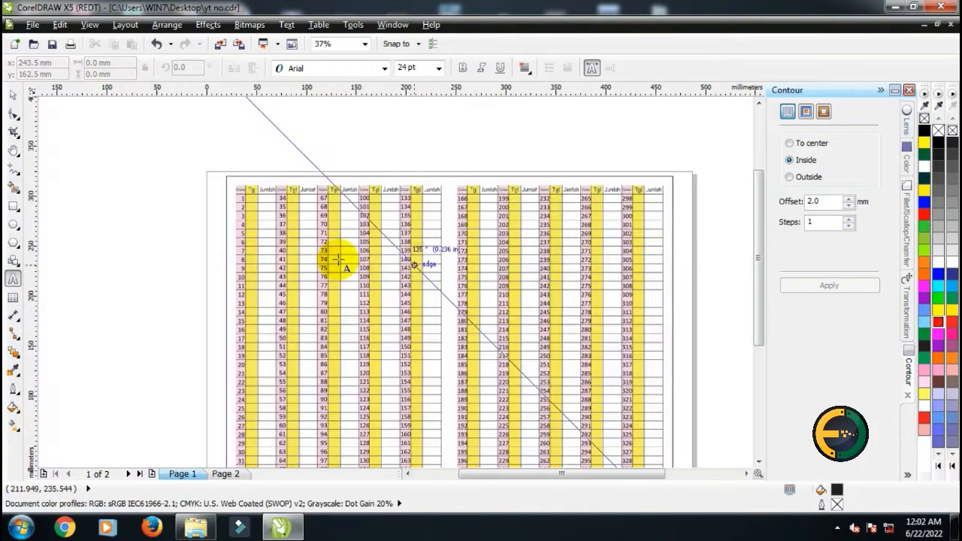
scroll(233, 235, up, 1)
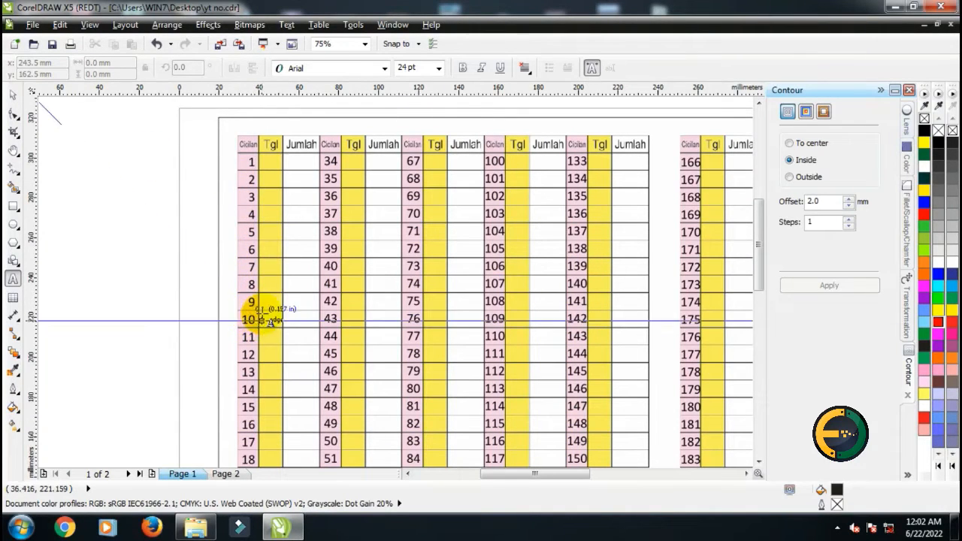
click(14, 96)
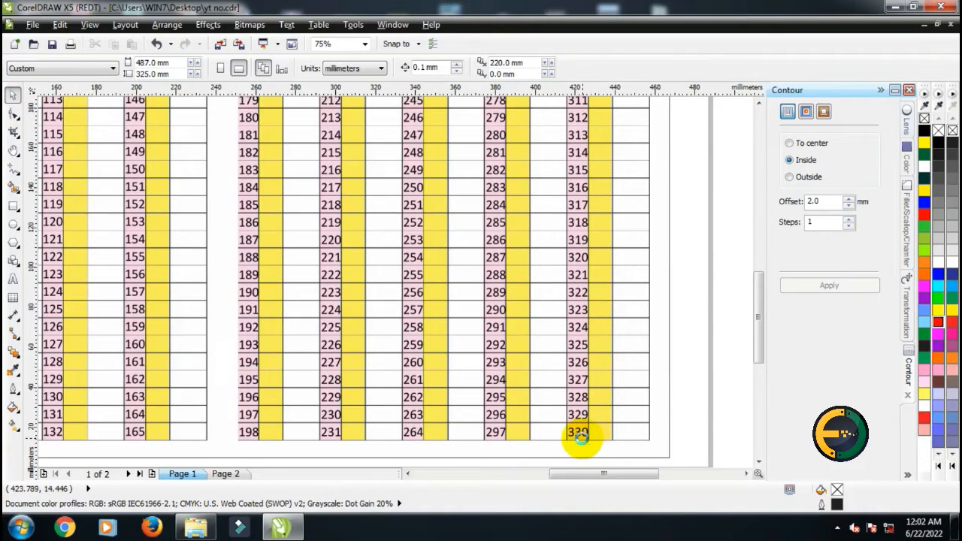
scroll(586, 448, up, 2)
scroll(579, 417, down, 1)
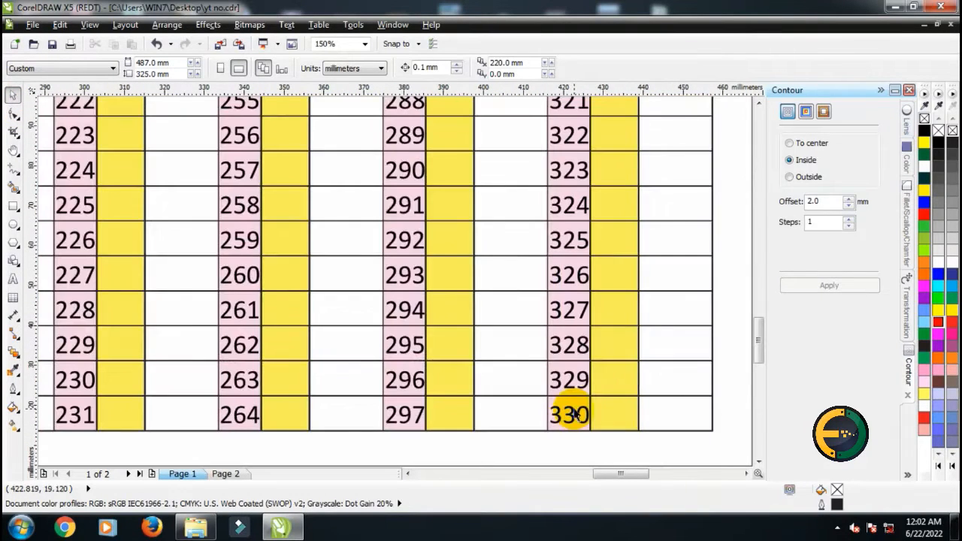
scroll(577, 414, down, 1)
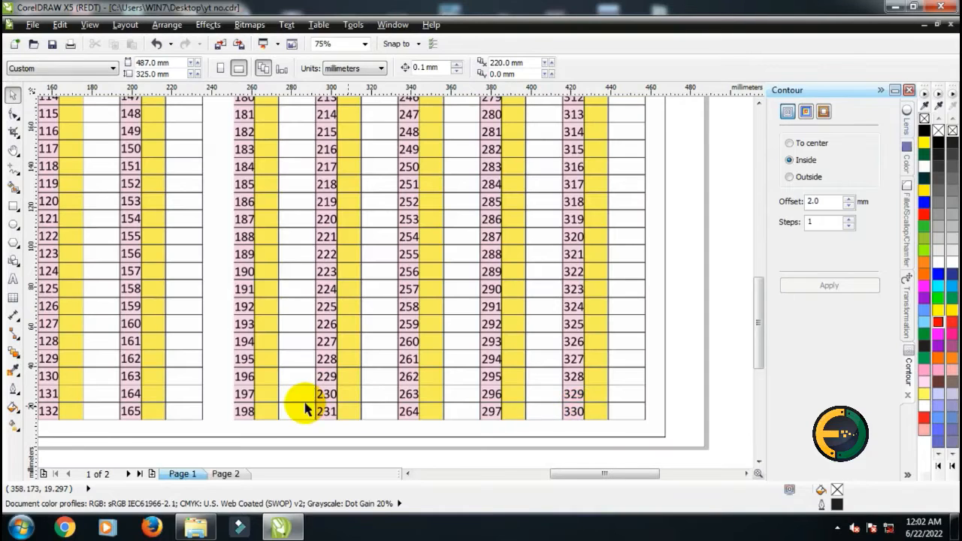
scroll(522, 405, down, 1)
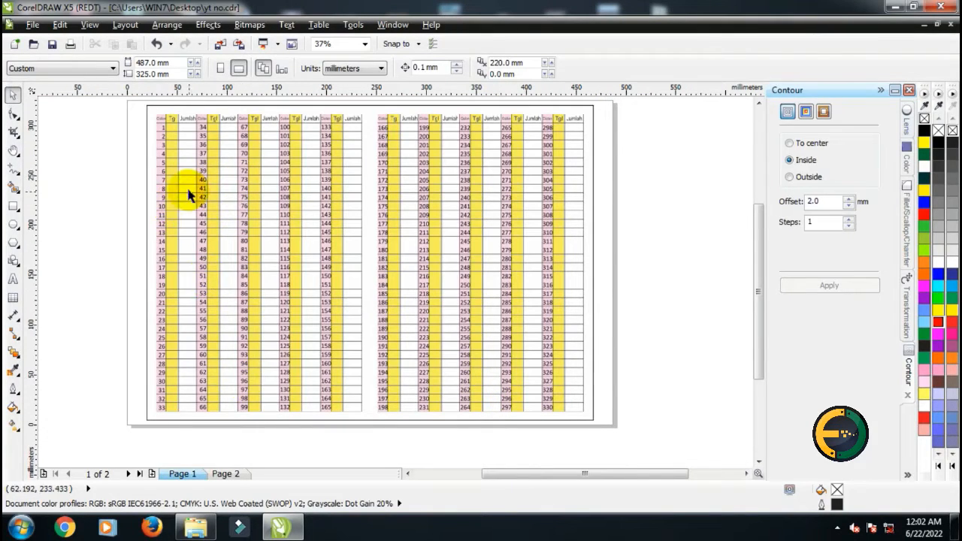
Switch to page 2 and examine the empty No. and Nama table
click(226, 474)
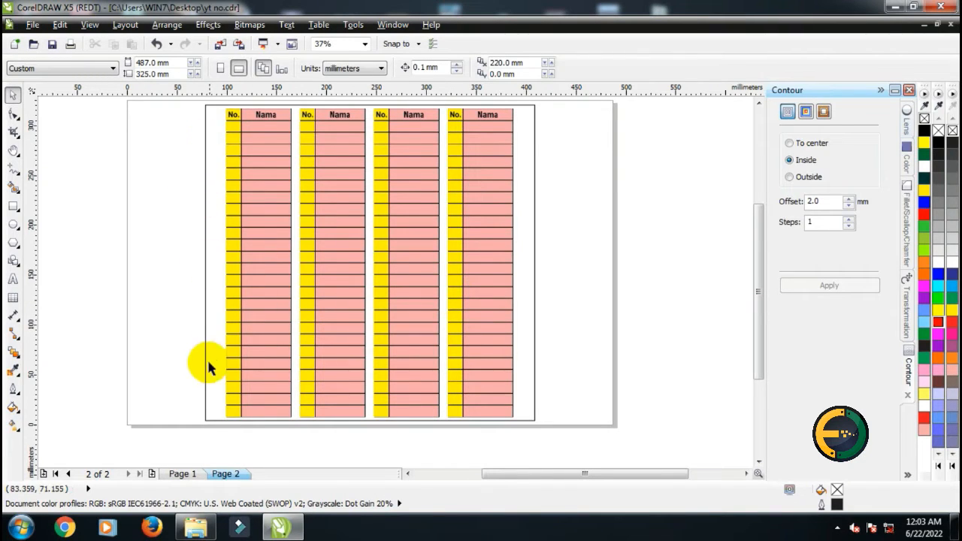
scroll(212, 127, up, 4)
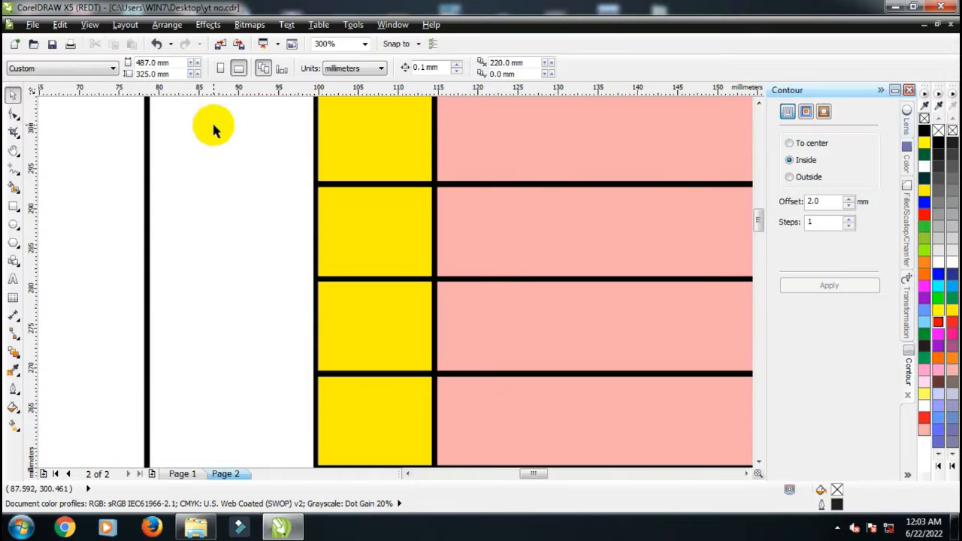
scroll(248, 198, down, 2)
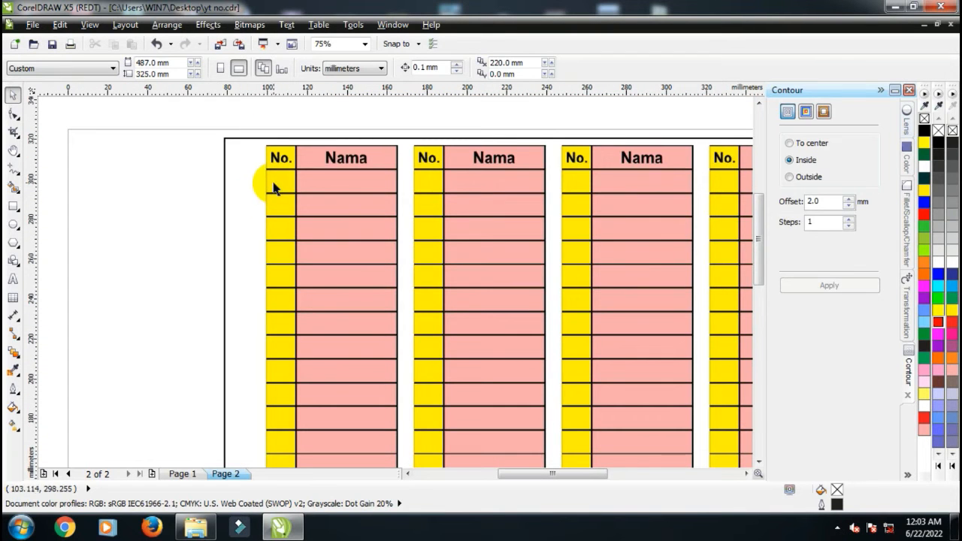
scroll(276, 186, down, 1)
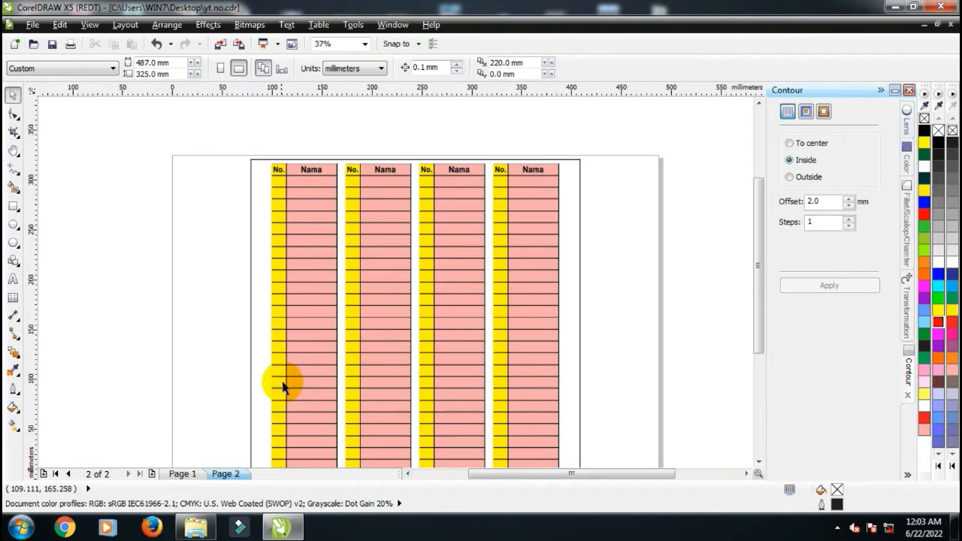
scroll(755, 254, down, 2)
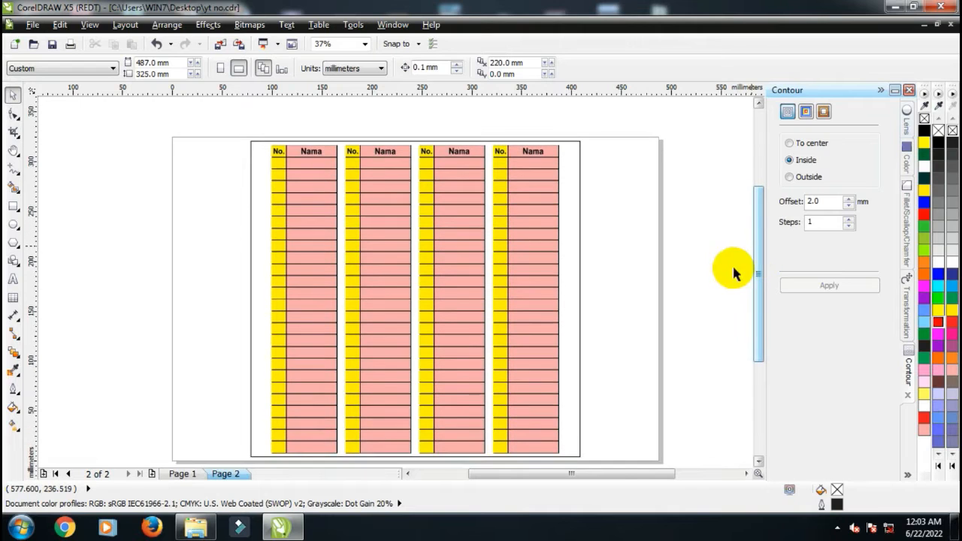
Switch to Microsoft Excel, open a blank workbook maximized, and close the activation wizard
click(893, 9)
double_click(133, 22)
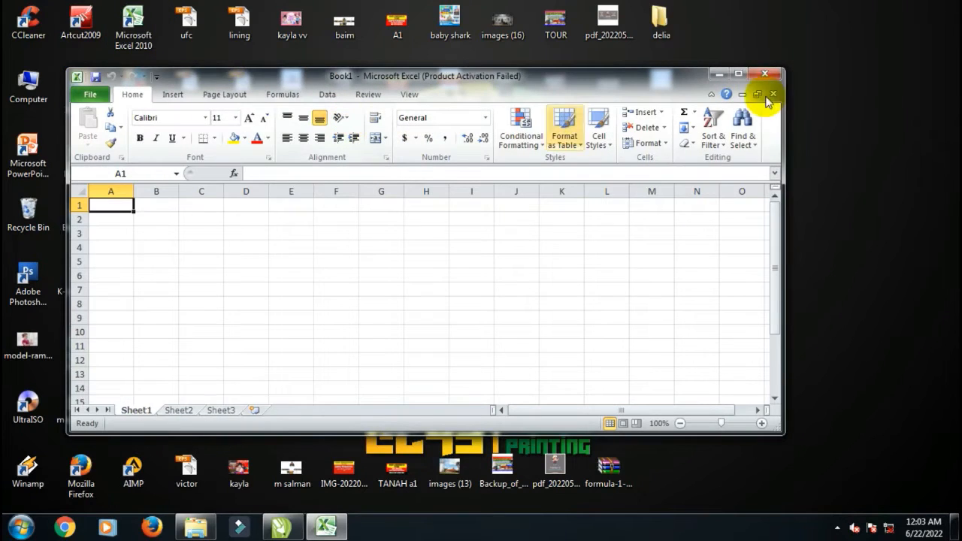
click(739, 74)
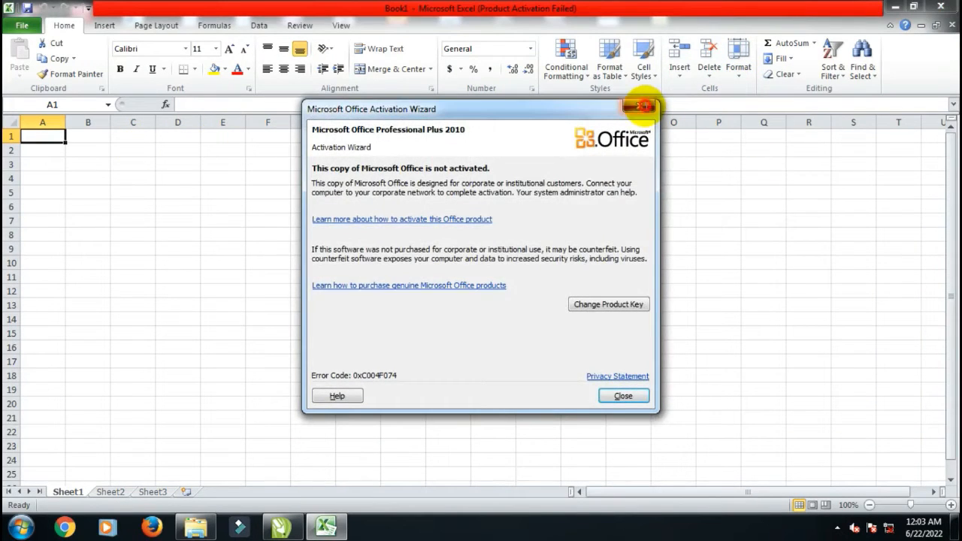
click(639, 107)
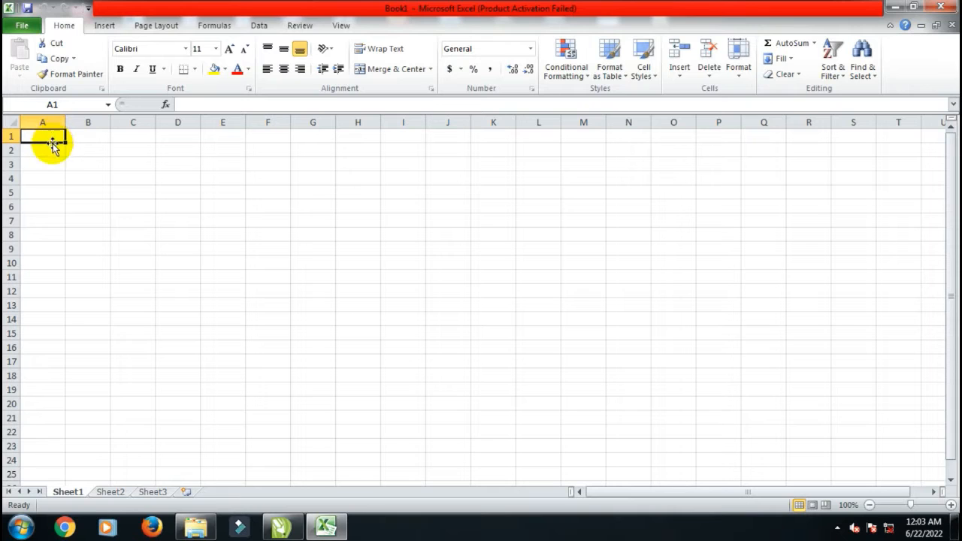
Enter 1 in cell A1 and 2 in cell A2
text(1)
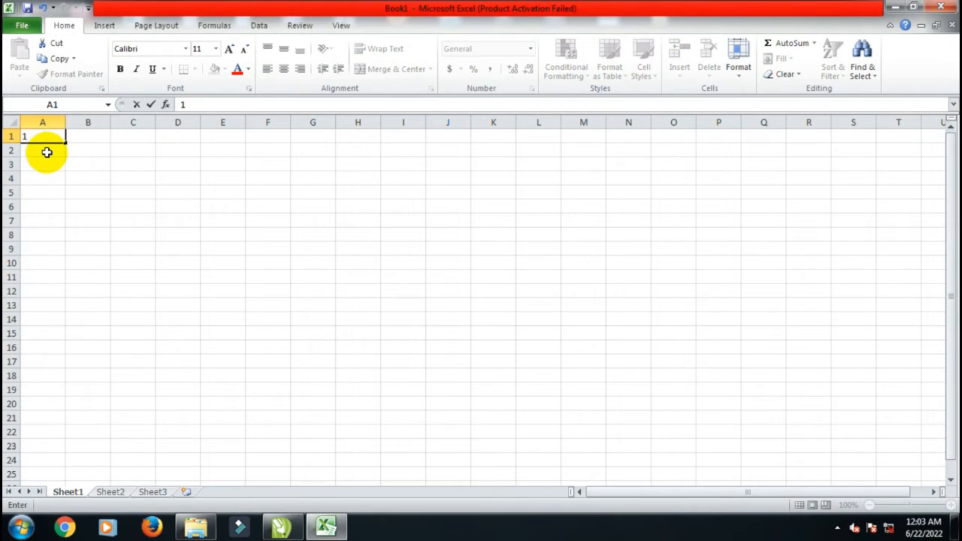
click(46, 152)
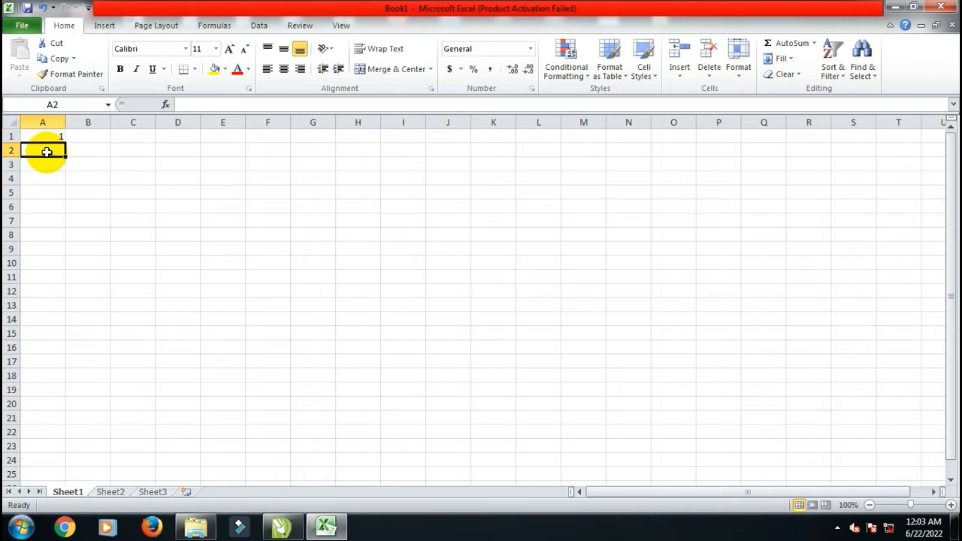
text(2)
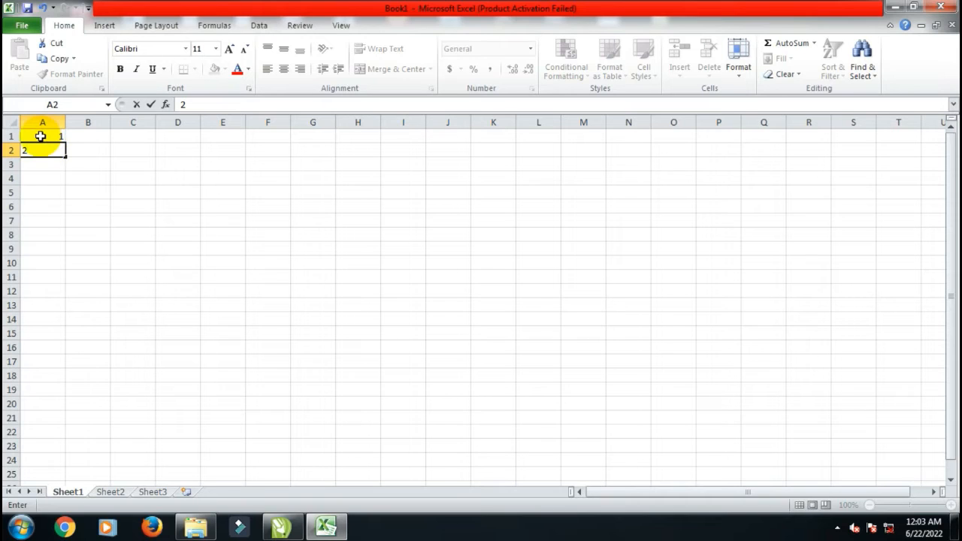
Select A1:A2 and fill the number series down column A to row 25
click(40, 136)
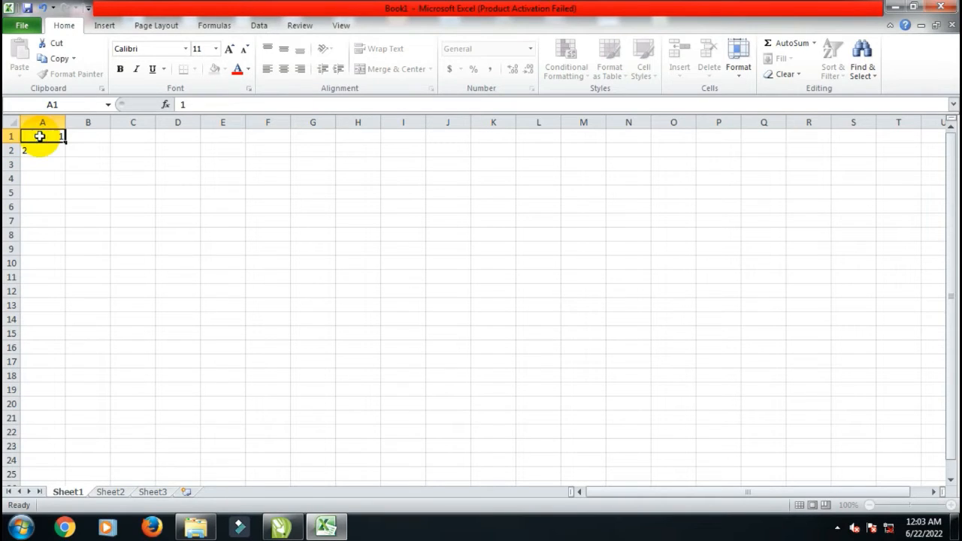
drag(47, 138, 51, 149)
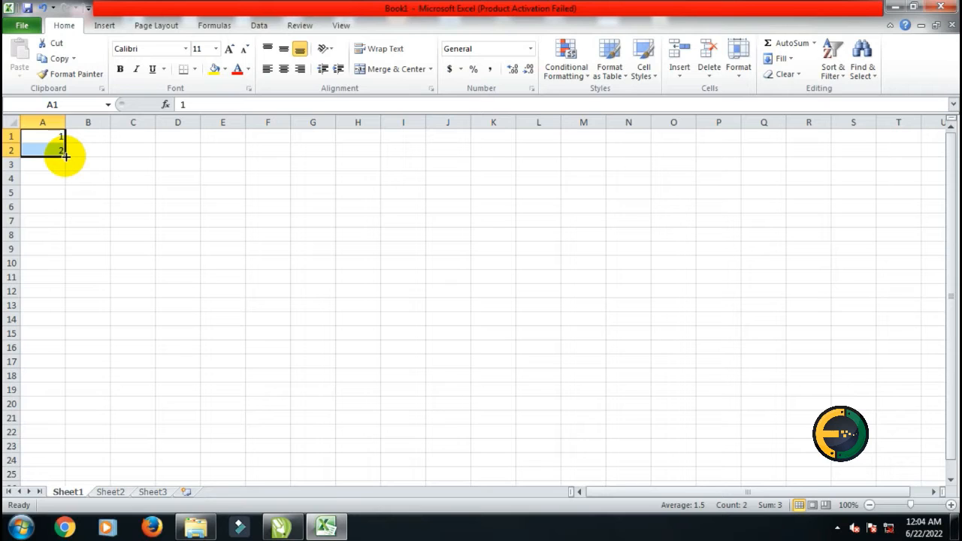
drag(65, 156, 64, 476)
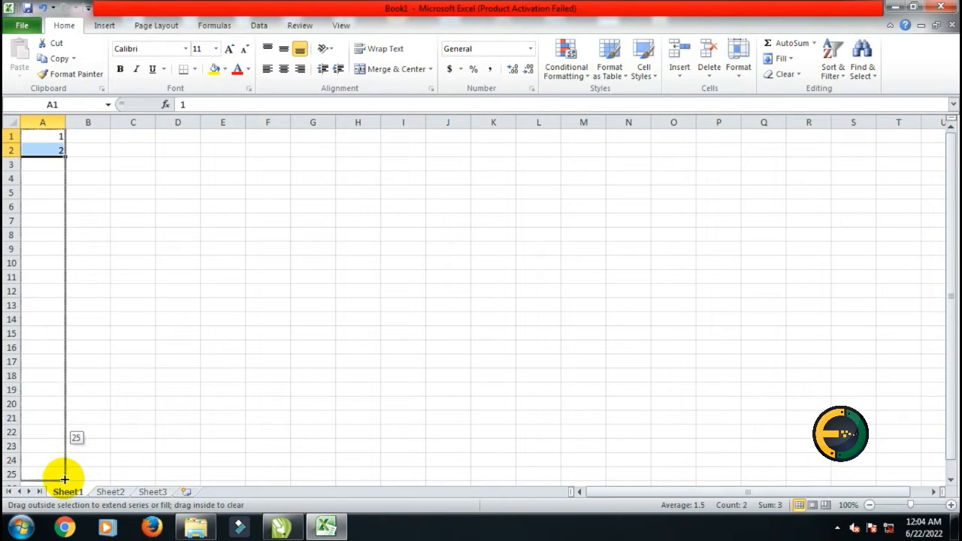
drag(65, 478, 65, 478)
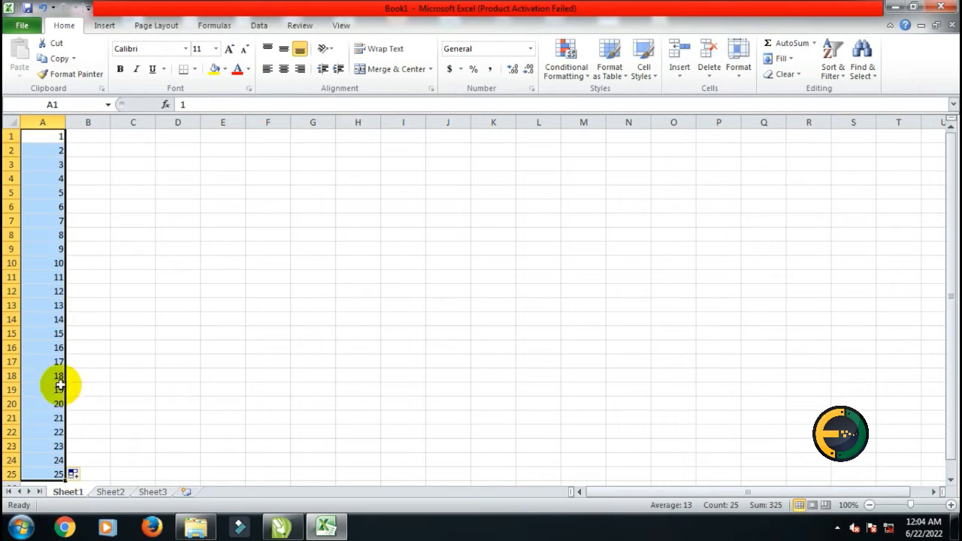
click(94, 138)
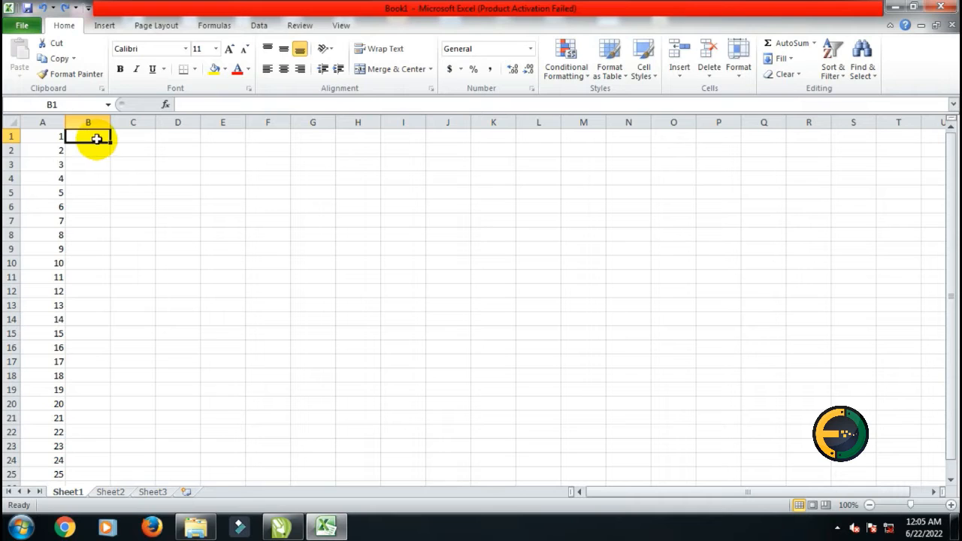
Enter 26 and 27 in B1:B2 and fill the number series down column B to row 25
text(26)
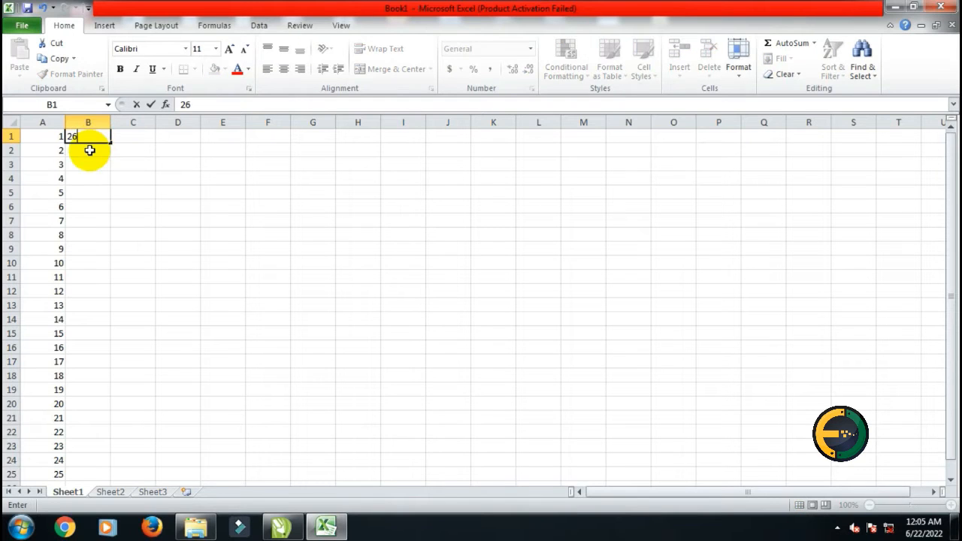
click(89, 150)
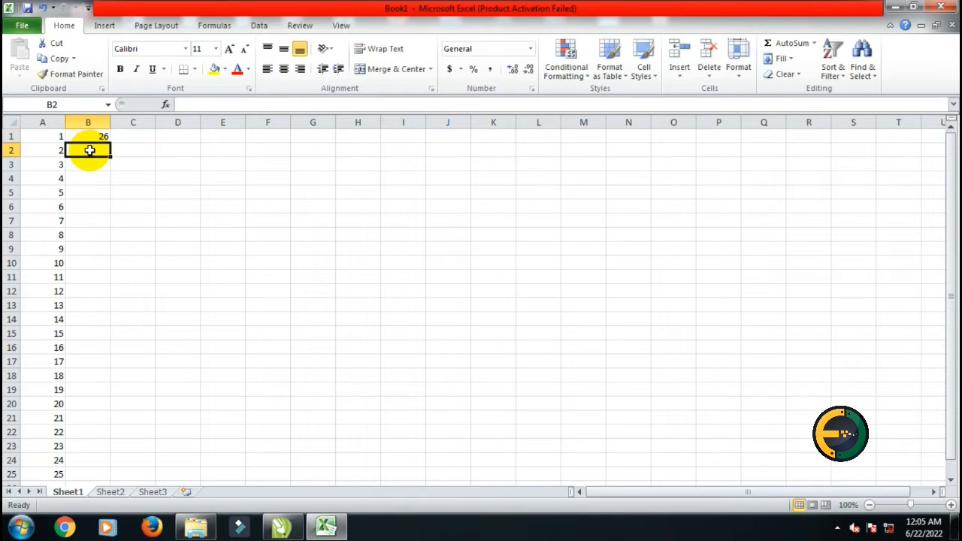
text(27)
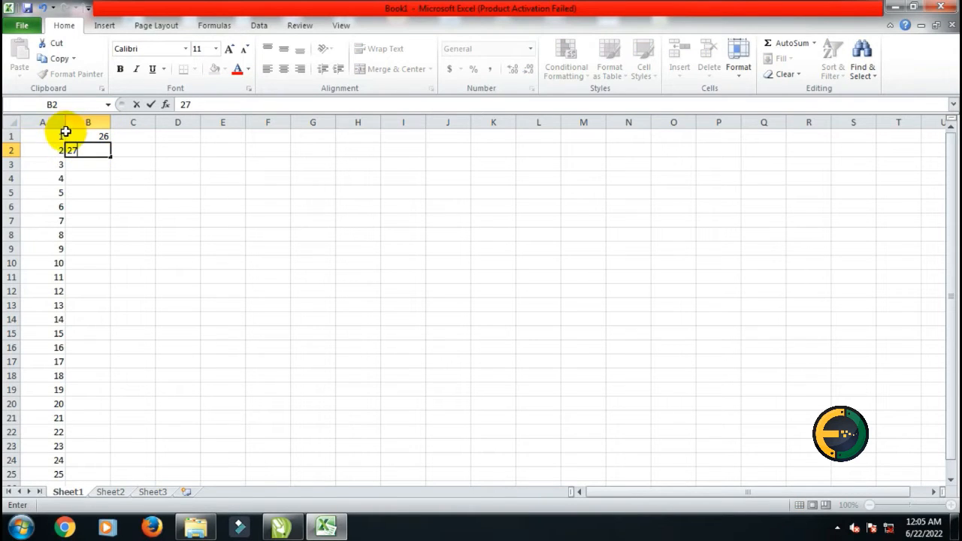
click(84, 137)
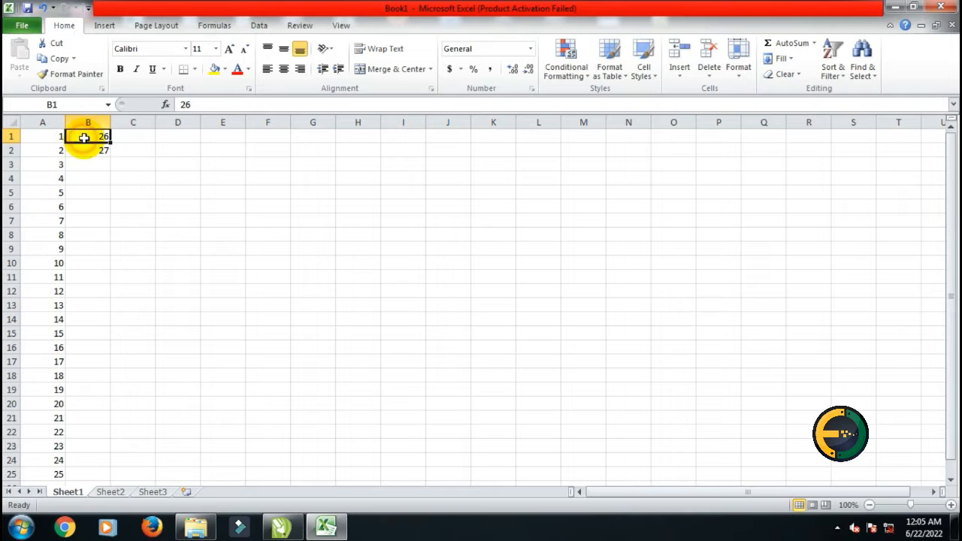
drag(83, 137, 103, 154)
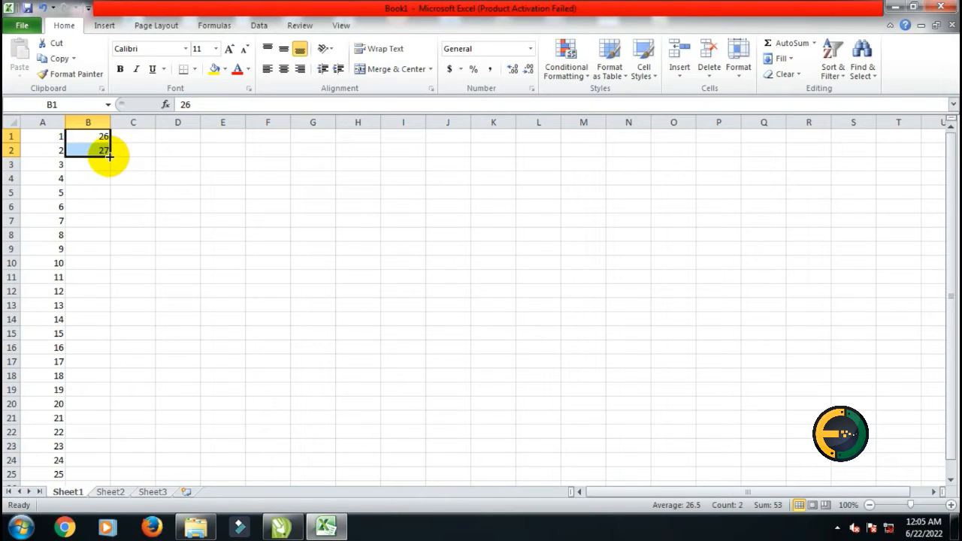
drag(109, 155, 107, 475)
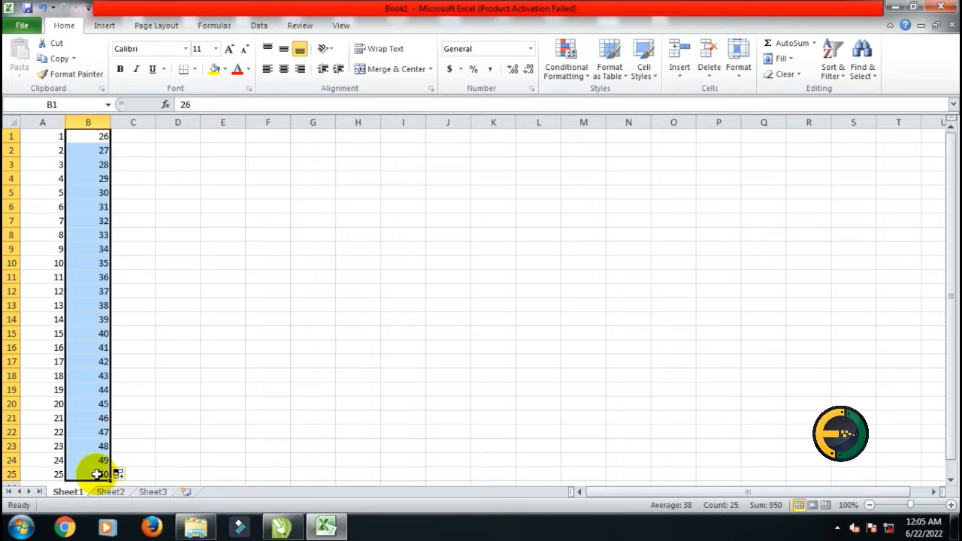
Enter 51 and 52 in C1:C2 and fill the number series down column C to row 25
click(137, 136)
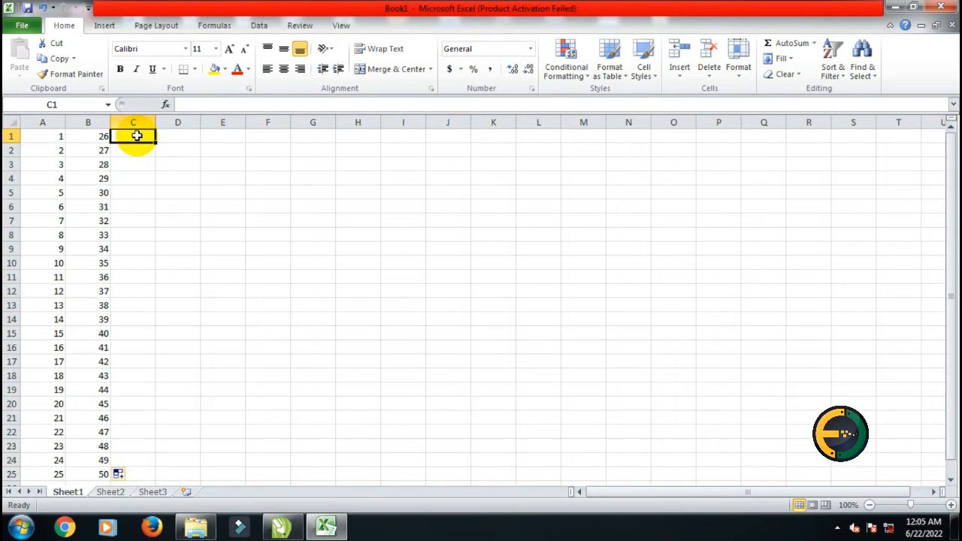
text(51)
click(136, 151)
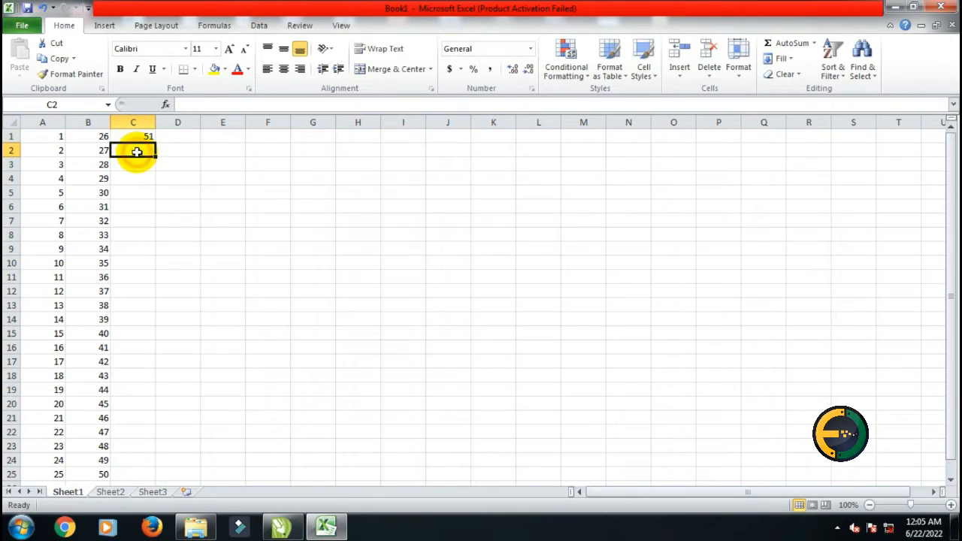
text(52)
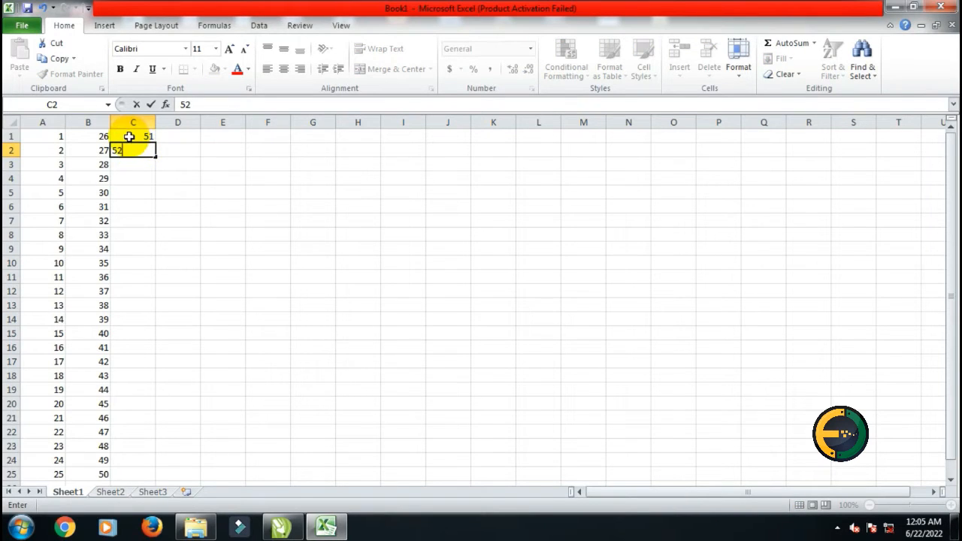
drag(129, 136, 152, 478)
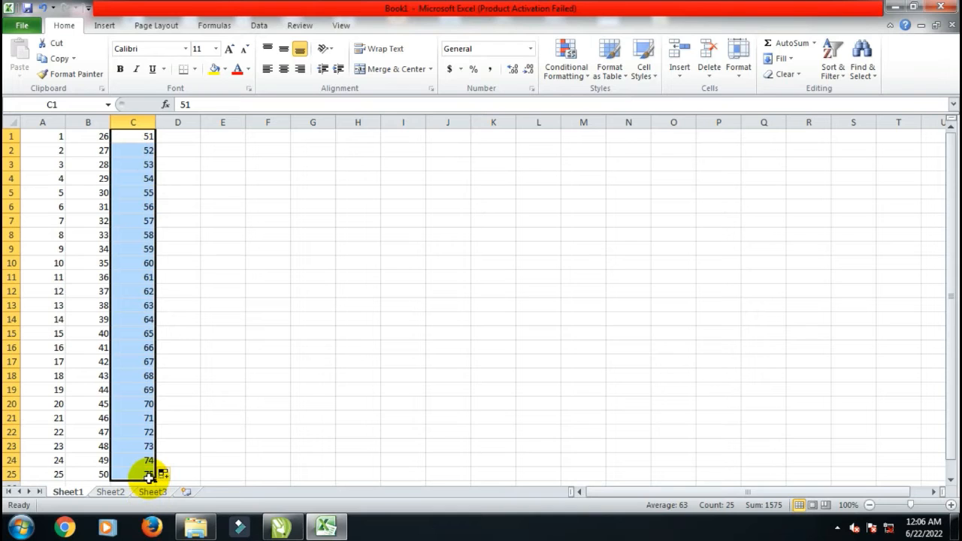
Enter 76 and 77 in D1:D2, dismiss the colour scheme prompt, and fill the series down column D to row 25
click(176, 138)
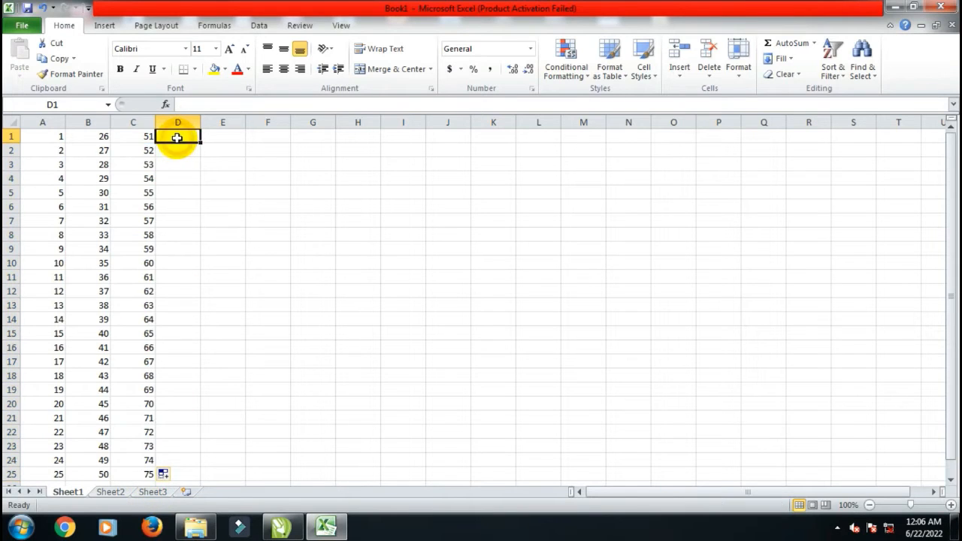
text(7)
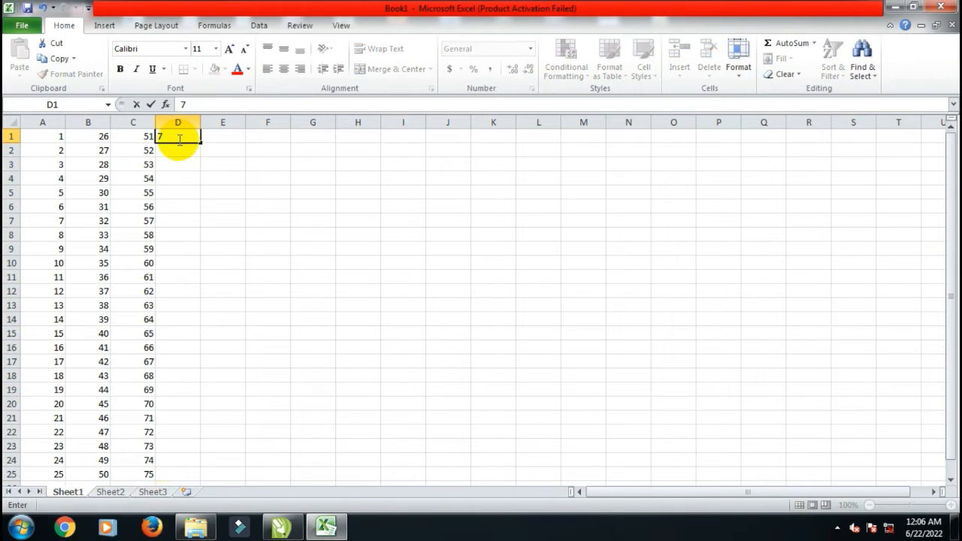
text(6)
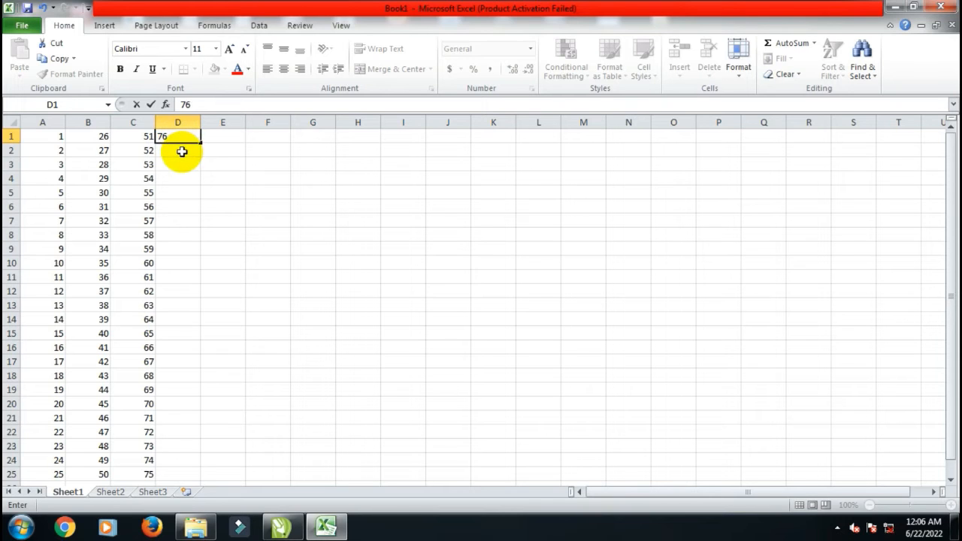
click(182, 151)
text(7)
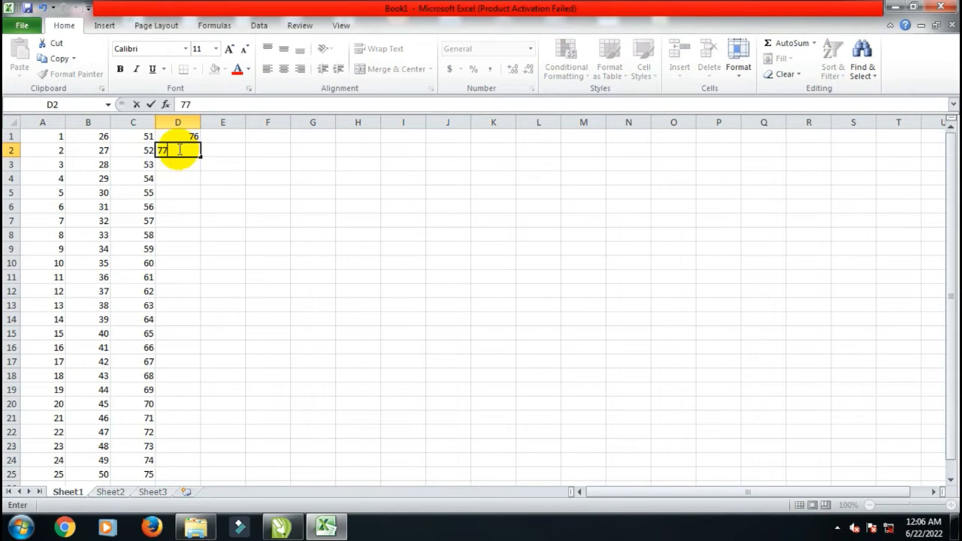
text(7)
drag(176, 135, 194, 161)
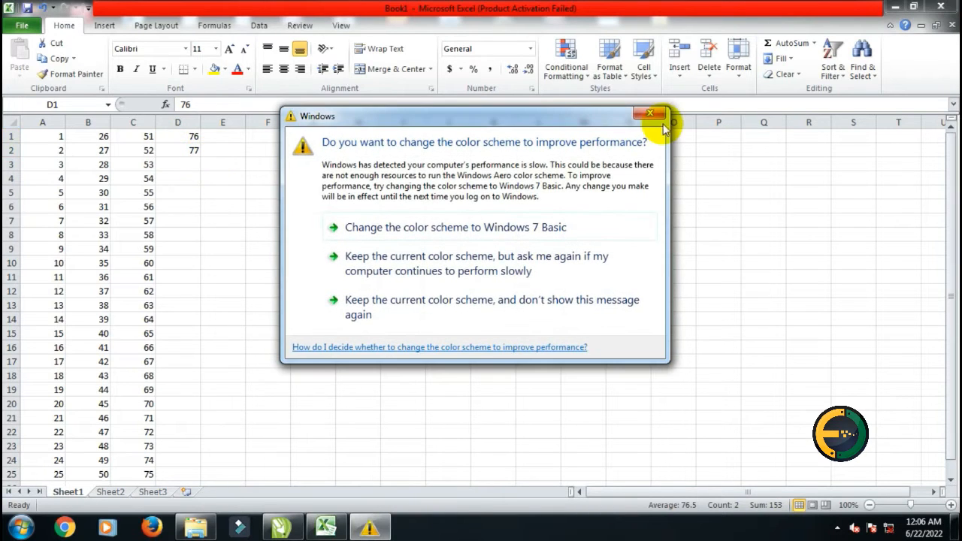
click(655, 118)
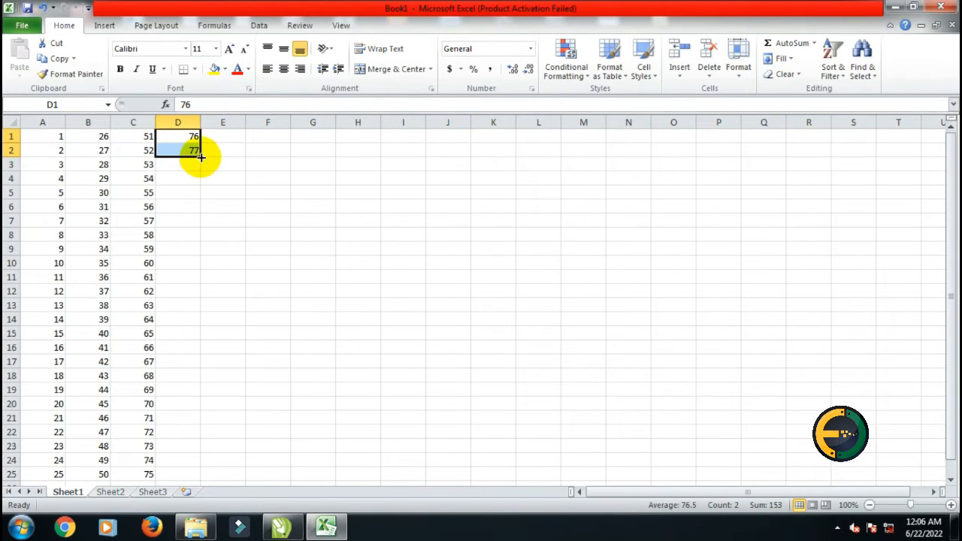
drag(202, 157, 201, 477)
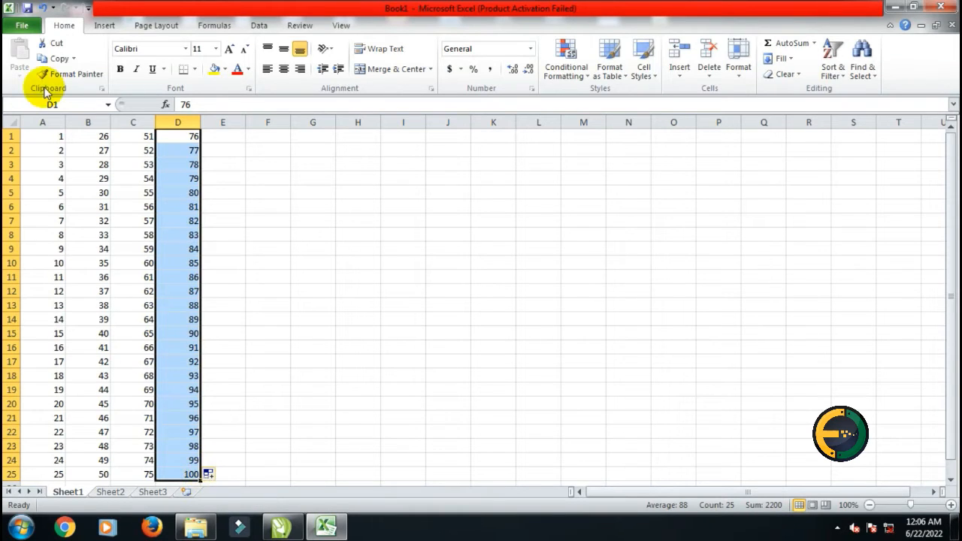
Save the workbook to the Desktop as a PDF named no 100
click(33, 30)
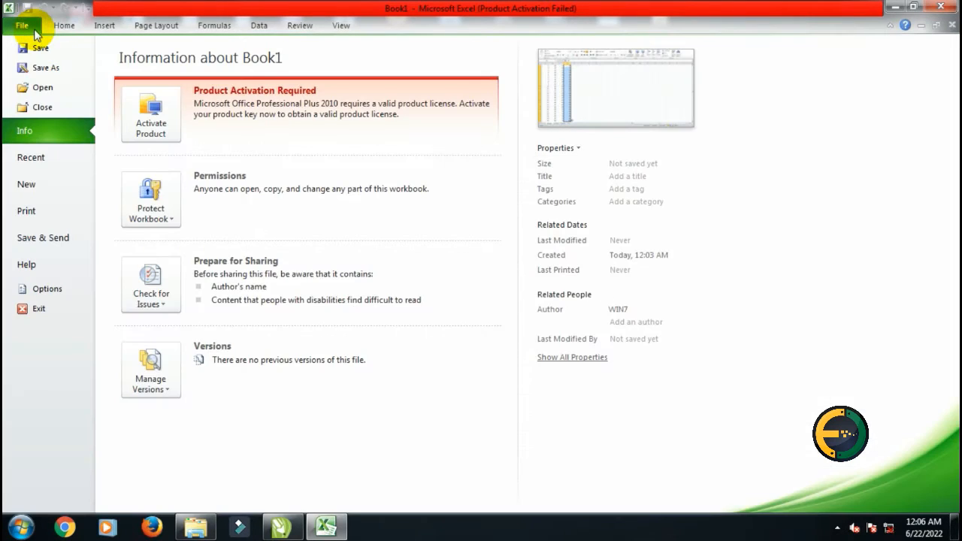
key(Escape)
key(F12)
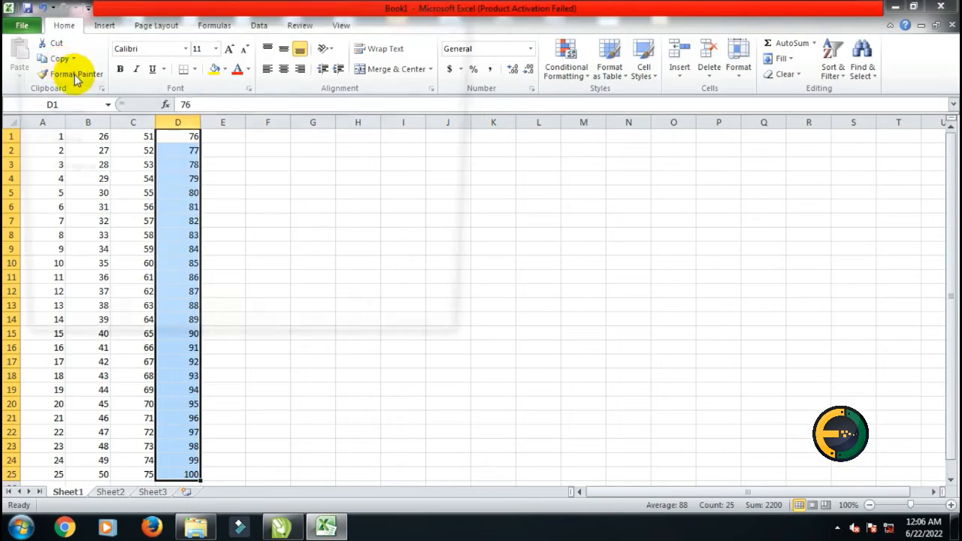
click(72, 129)
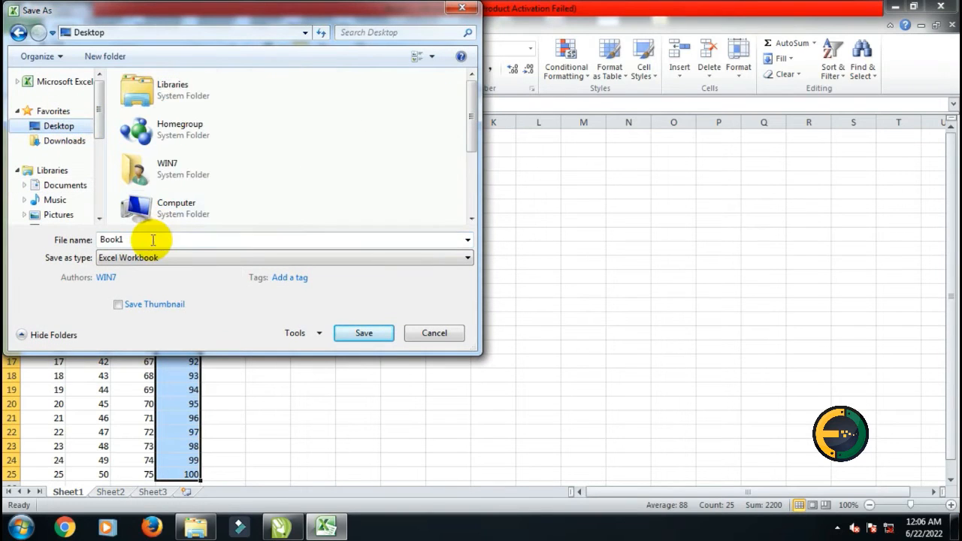
double_click(151, 242)
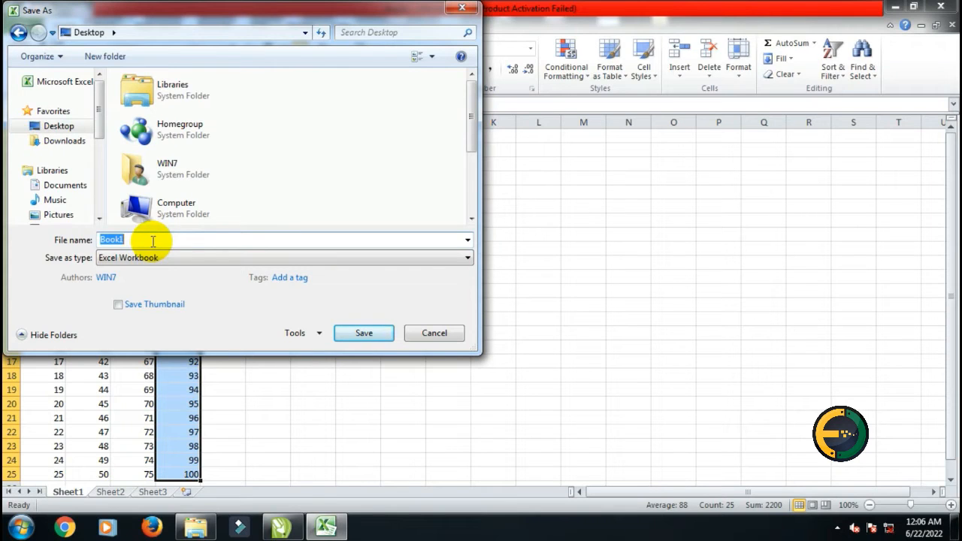
text(no 100)
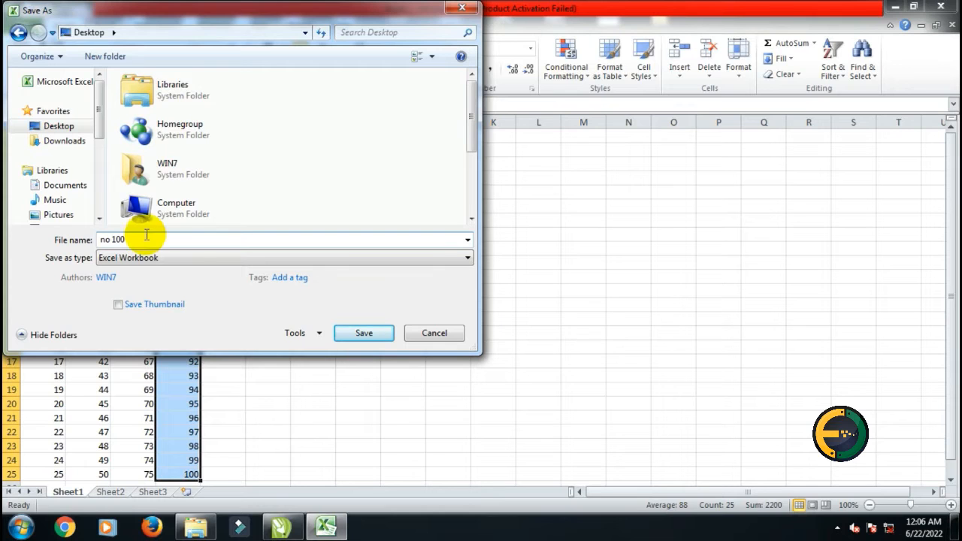
click(194, 258)
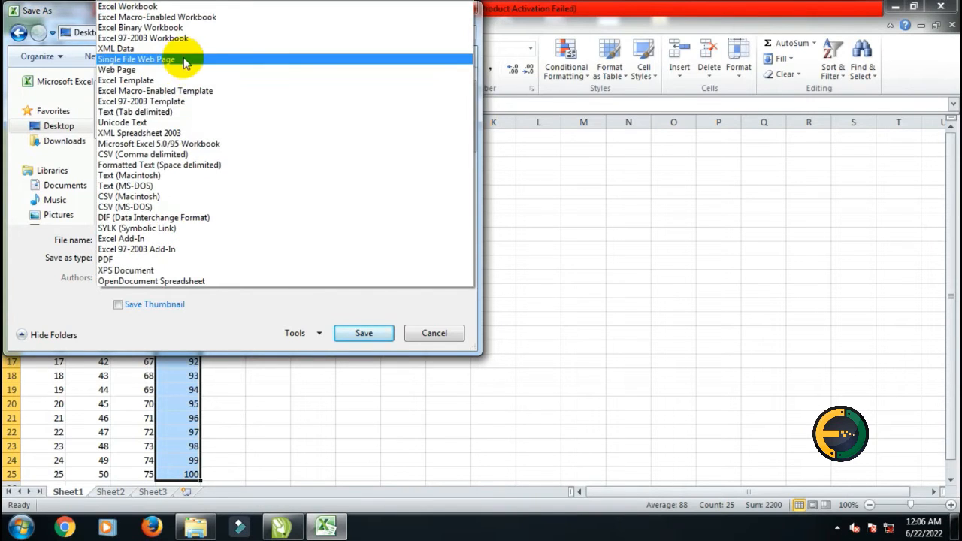
click(179, 261)
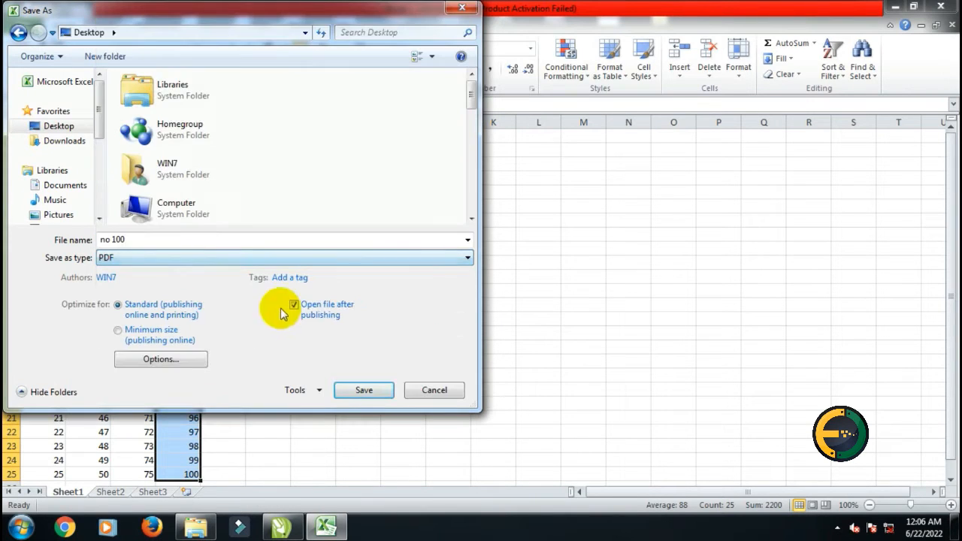
click(359, 390)
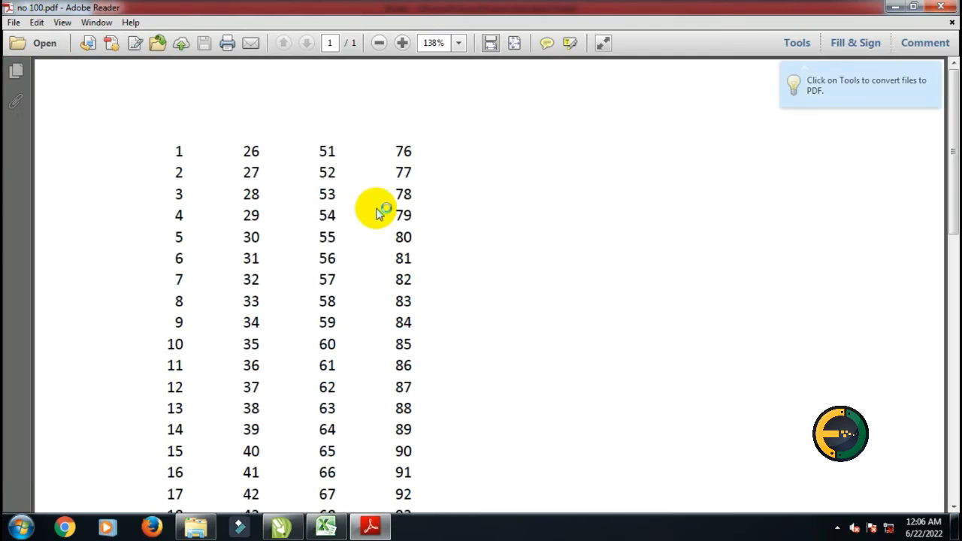
Scroll through the exported no 100 PDF to check the numbers, then close the PDF viewer
scroll(355, 180, down, 5)
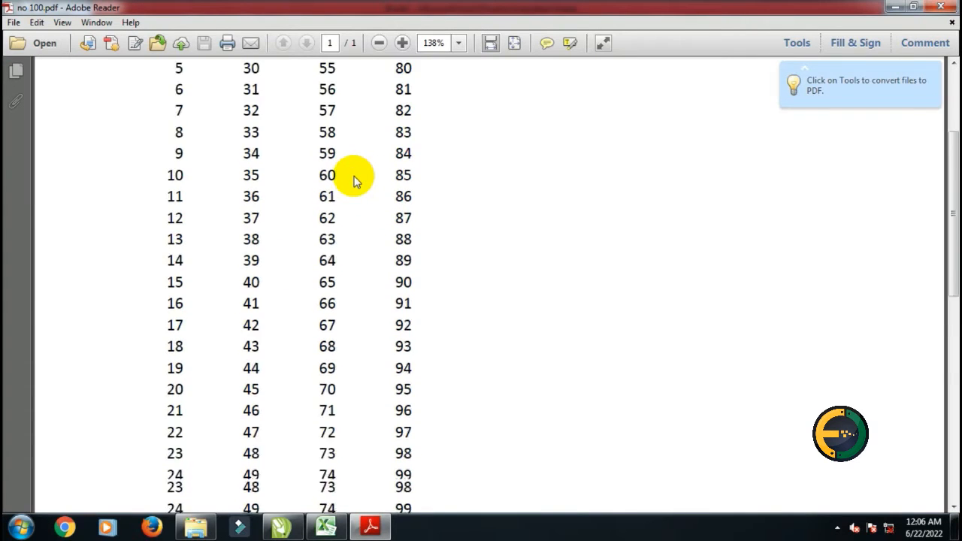
scroll(355, 181, up, 2)
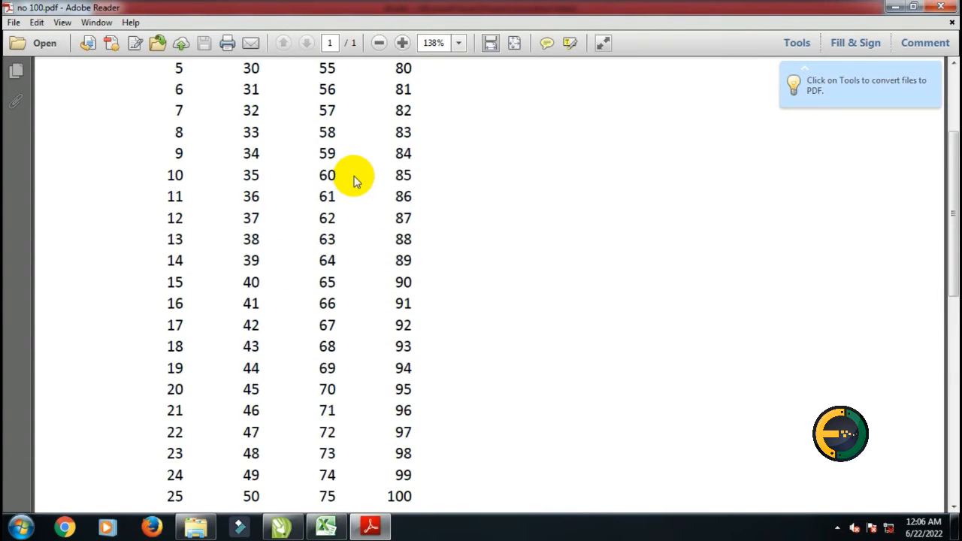
scroll(354, 180, up, 1)
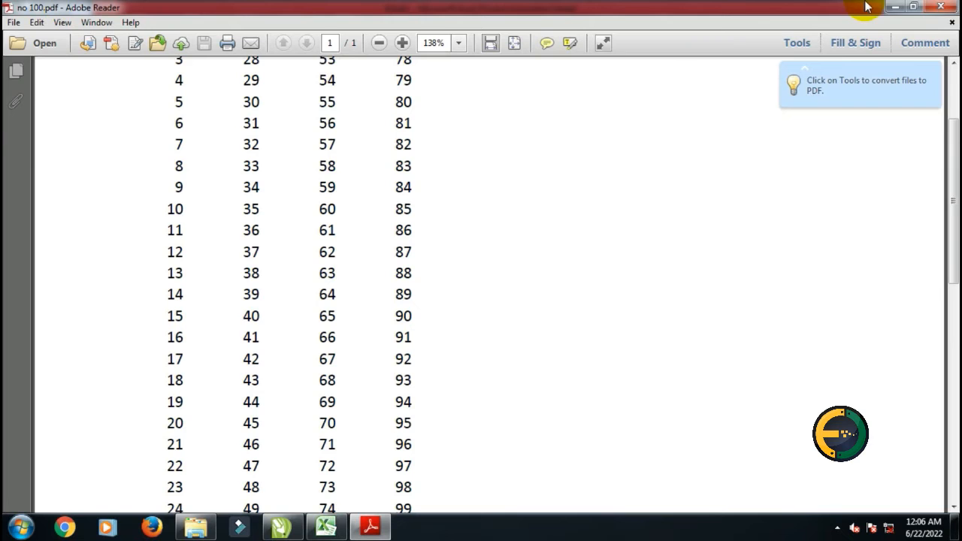
click(938, 7)
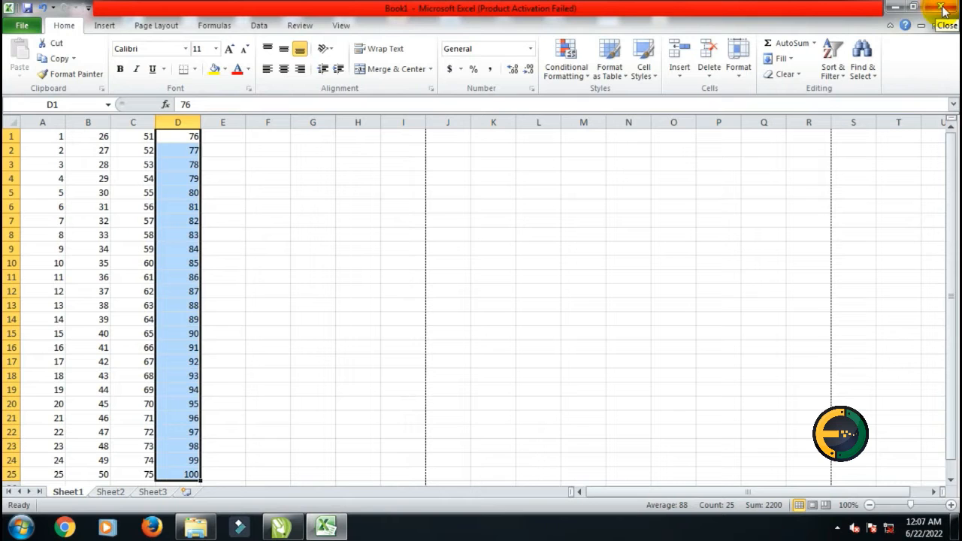
Import the no 100 PDF from the desktop into page 2 of the CorelDRAW document as text
click(896, 7)
right_click(811, 54)
click(839, 94)
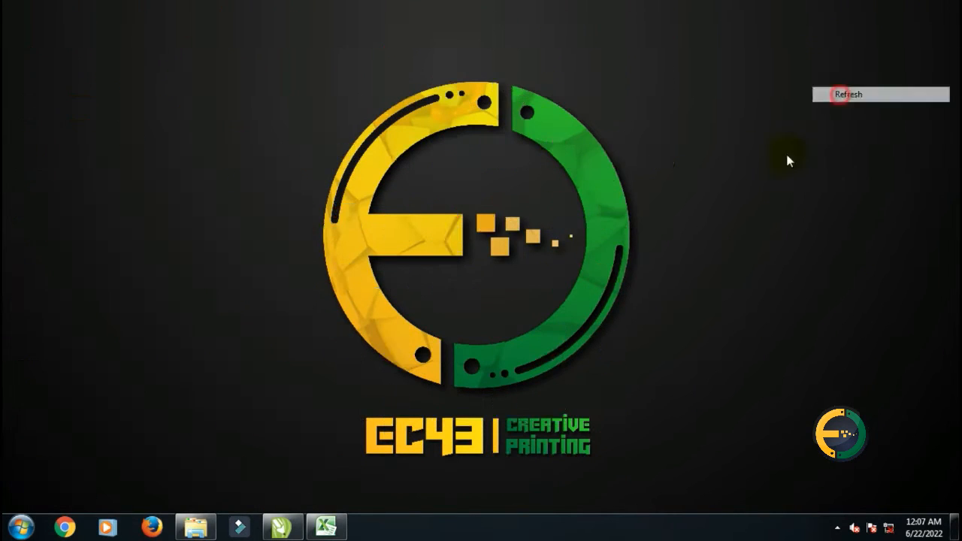
click(281, 526)
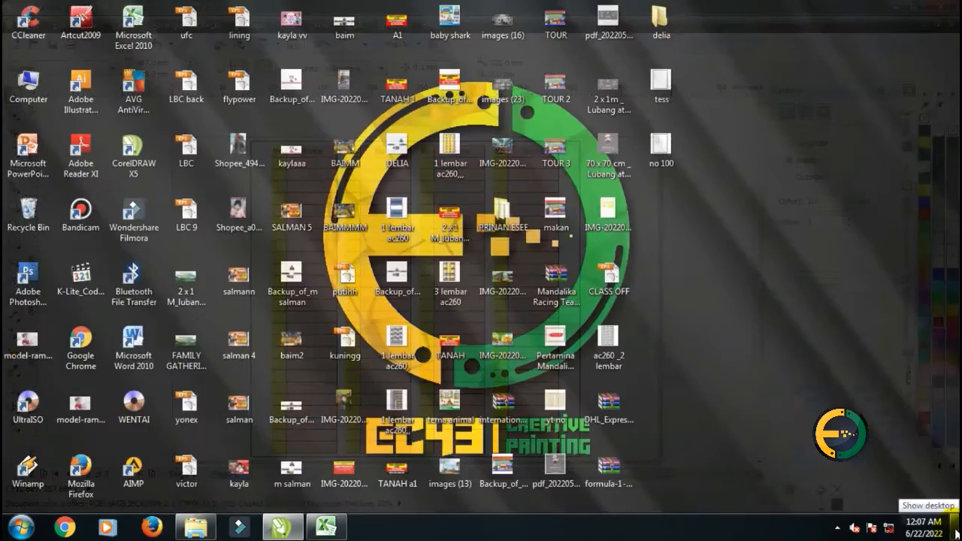
click(955, 532)
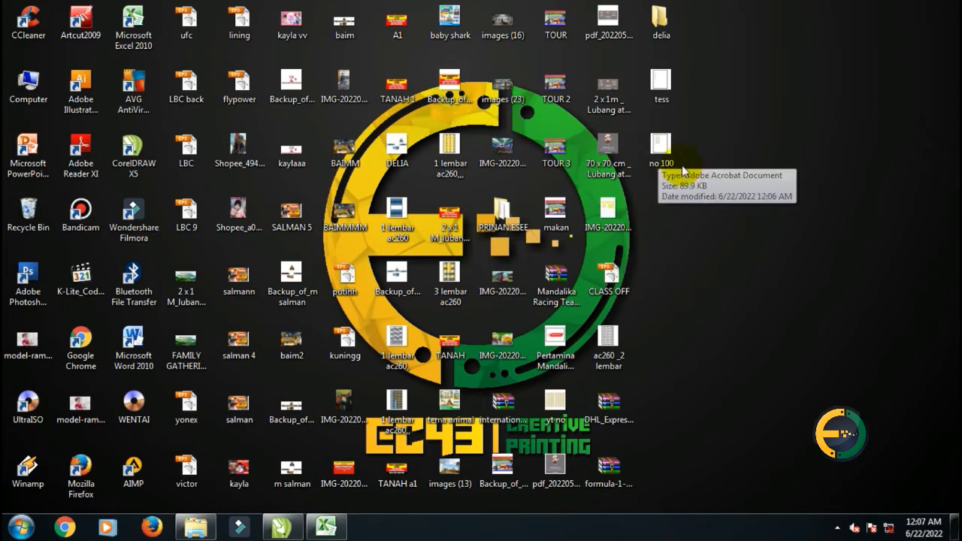
drag(659, 153, 200, 289)
drag(180, 239, 165, 236)
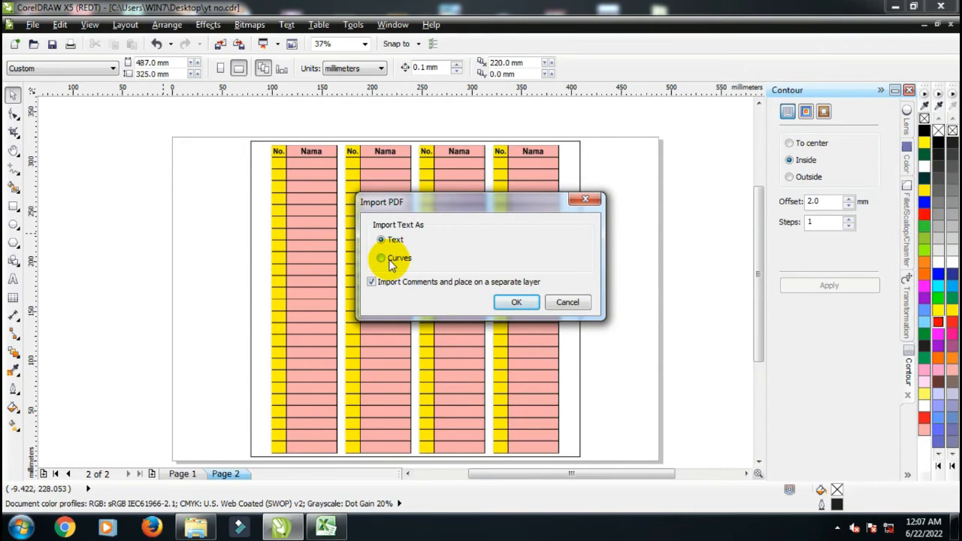
click(501, 304)
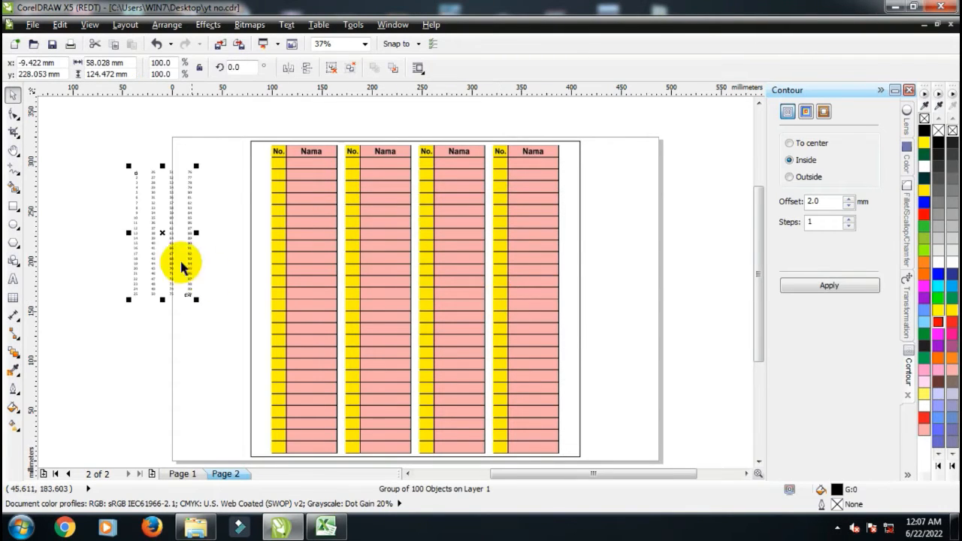
scroll(123, 182, up, 1)
scroll(127, 182, down, 1)
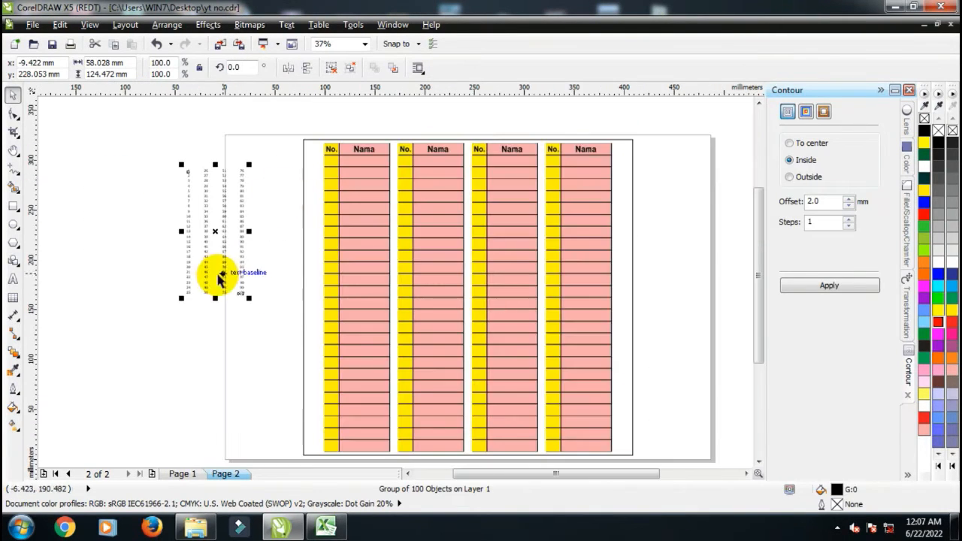
Move the imported number group beside the table and enlarge it to about 238.6%
drag(215, 231, 161, 217)
drag(185, 286, 306, 454)
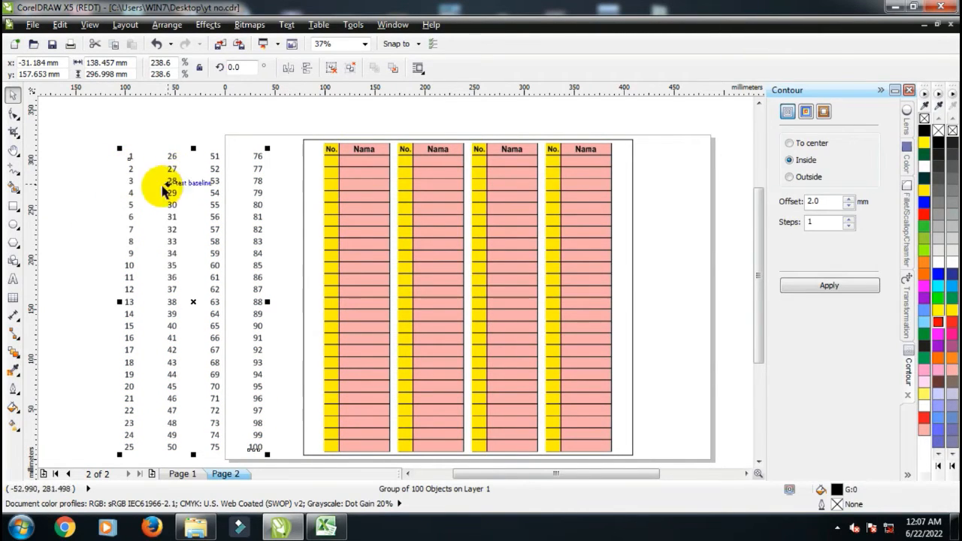
scroll(247, 173, down, 1)
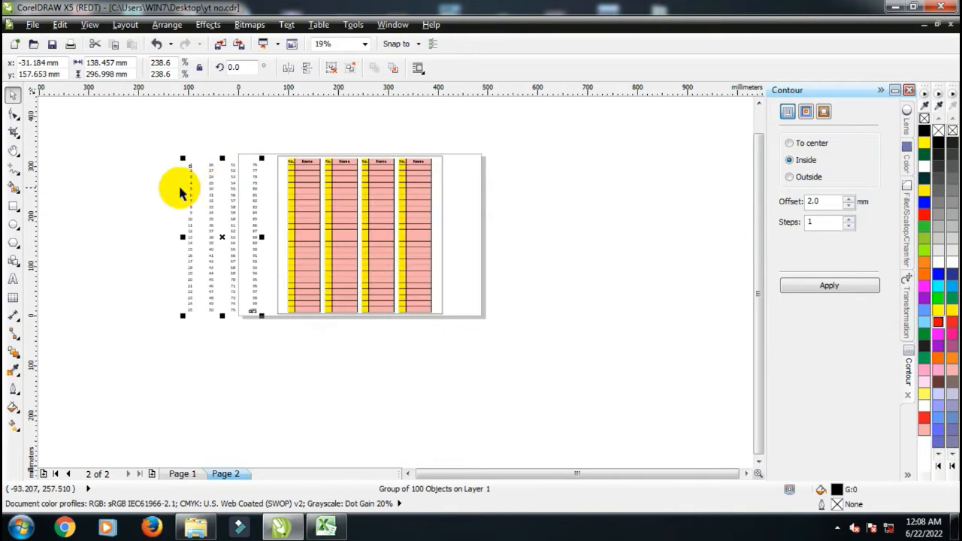
scroll(182, 189, up, 1)
scroll(193, 164, up, 1)
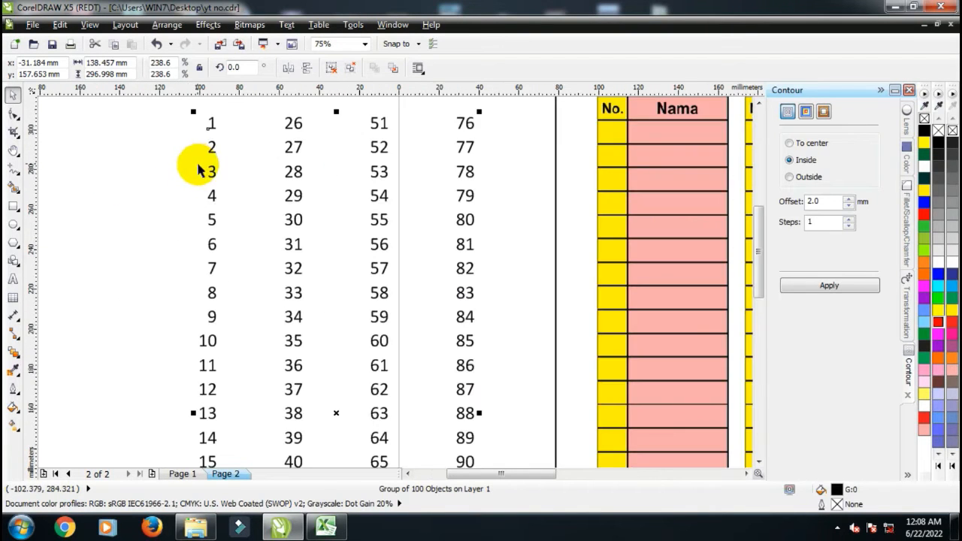
scroll(199, 170, down, 1)
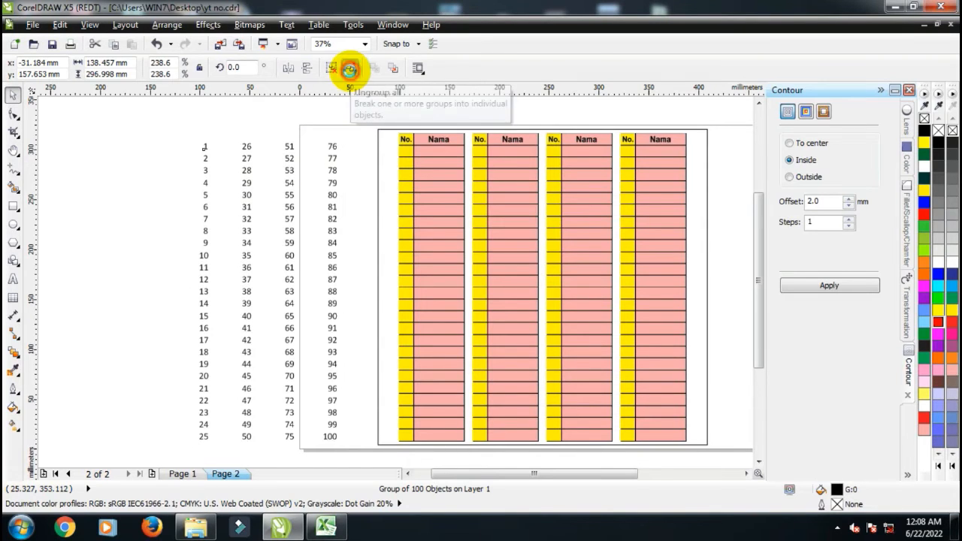
Ungroup all the imported numbers, select the 1–25 column and set its font to Impact
click(350, 70)
click(212, 128)
drag(186, 123, 222, 449)
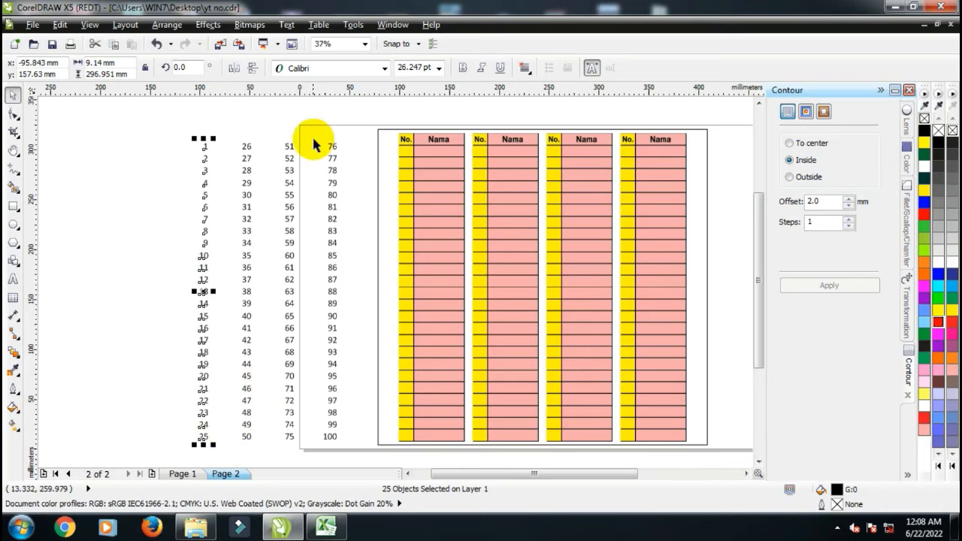
click(333, 68)
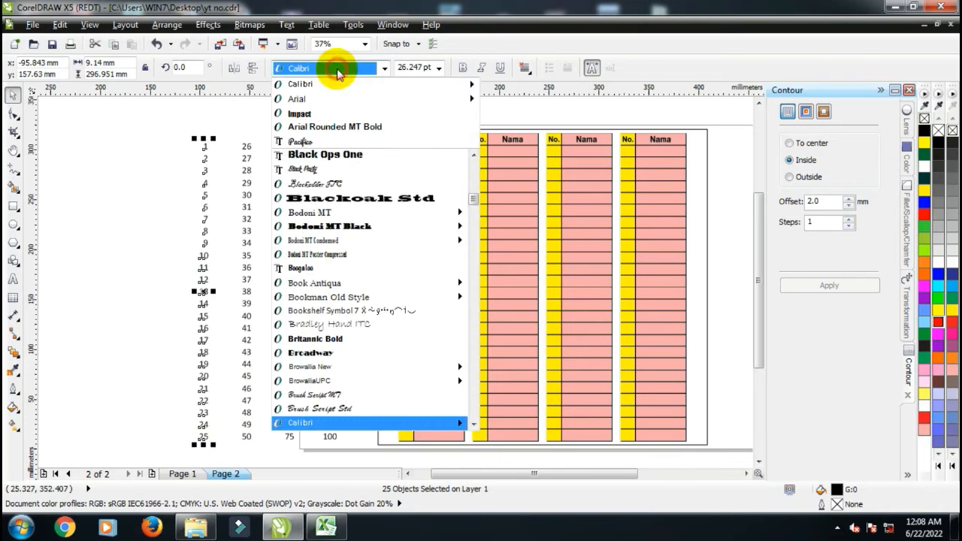
click(319, 114)
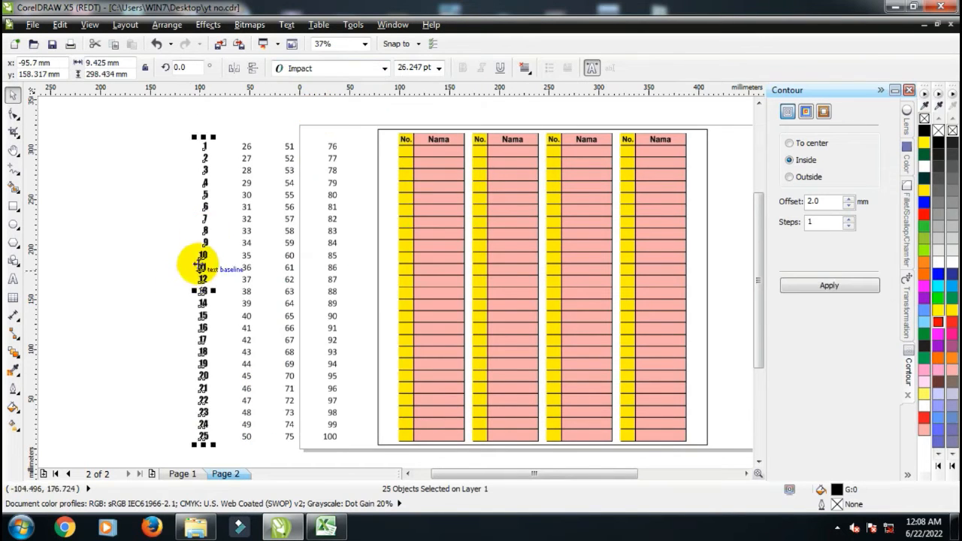
Align the 1–25 numbers on their centres and set their font size to 25 pt
scroll(200, 259, up, 2)
scroll(221, 243, down, 2)
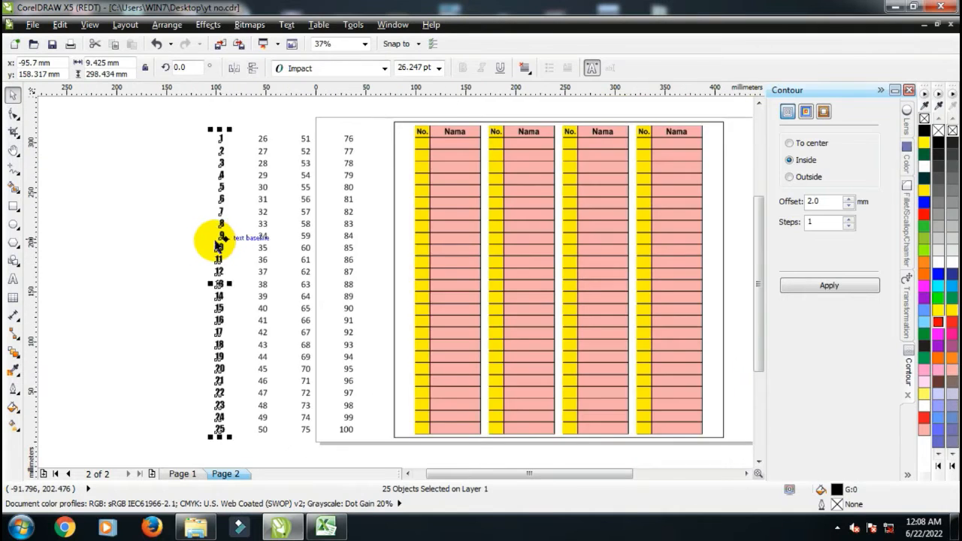
scroll(221, 243, up, 2)
scroll(222, 244, up, 2)
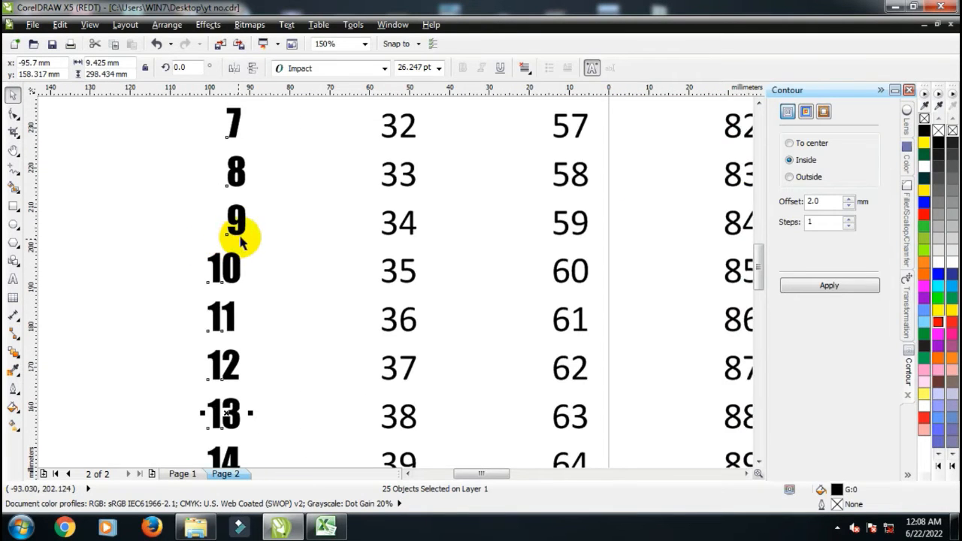
scroll(240, 234, down, 2)
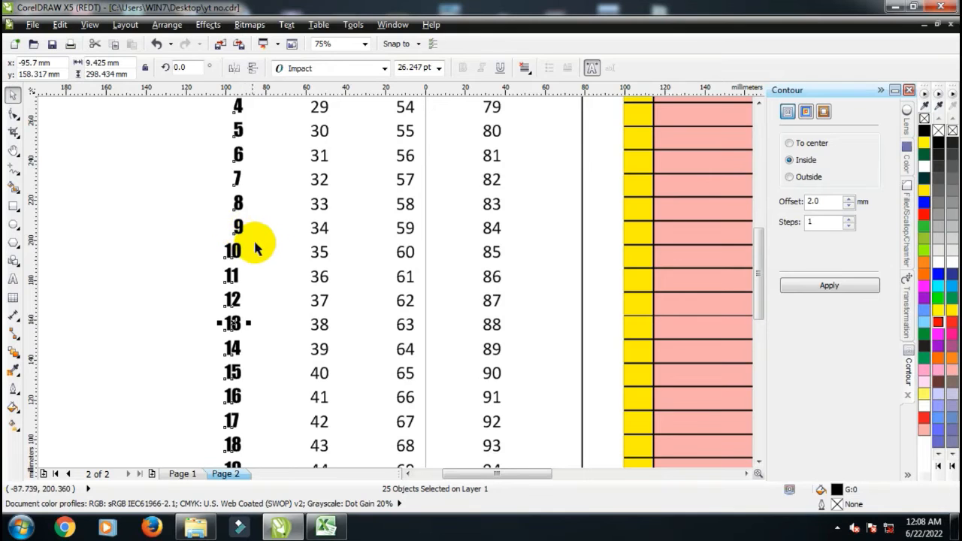
key(c)
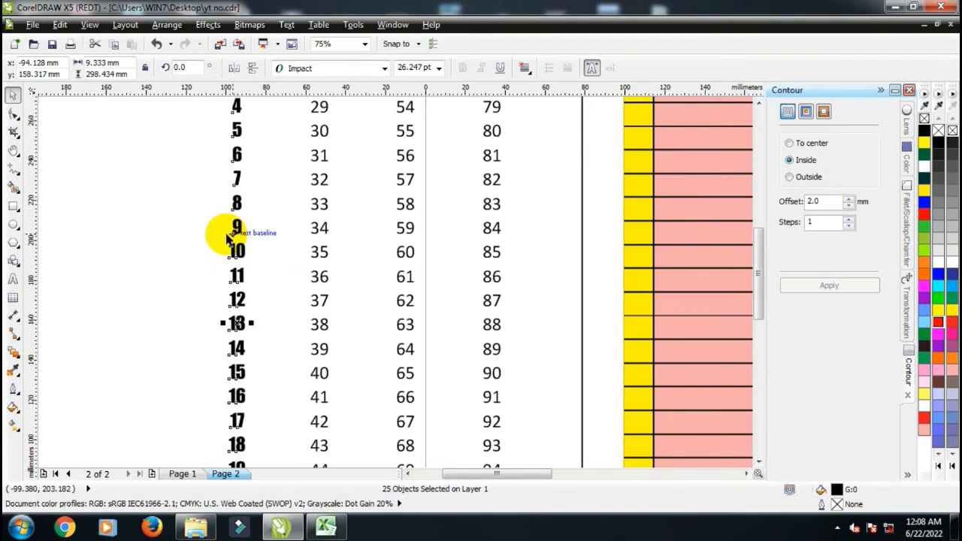
scroll(225, 232, down, 3)
scroll(225, 226, up, 1)
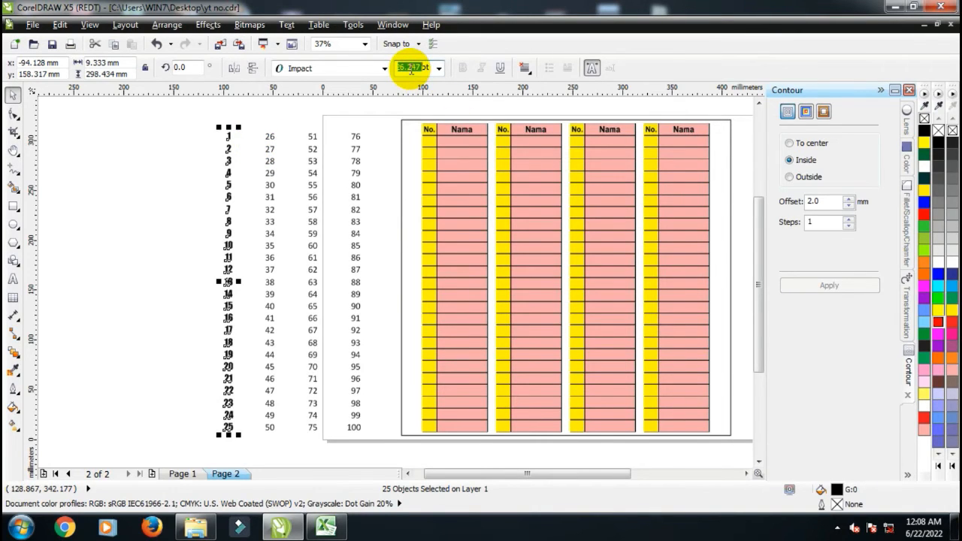
text(15)
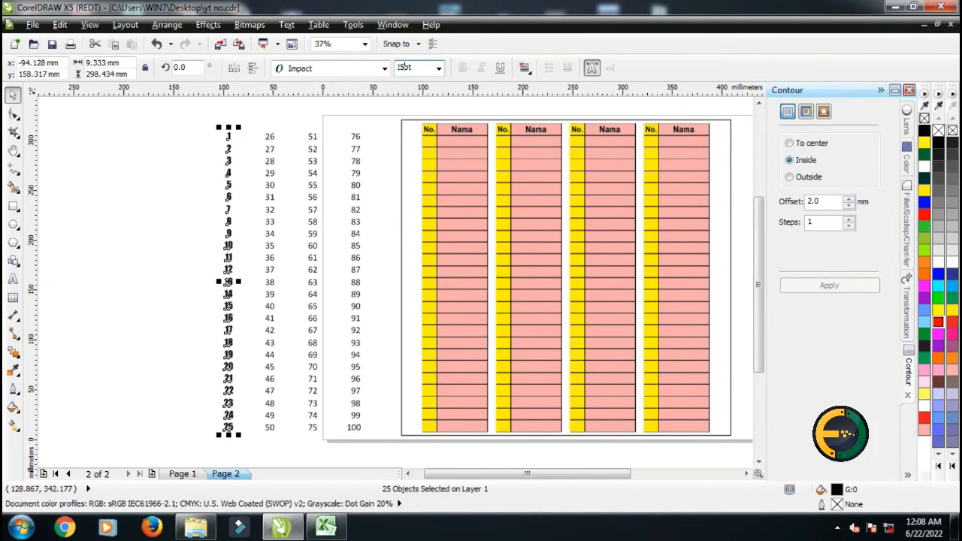
key(Return)
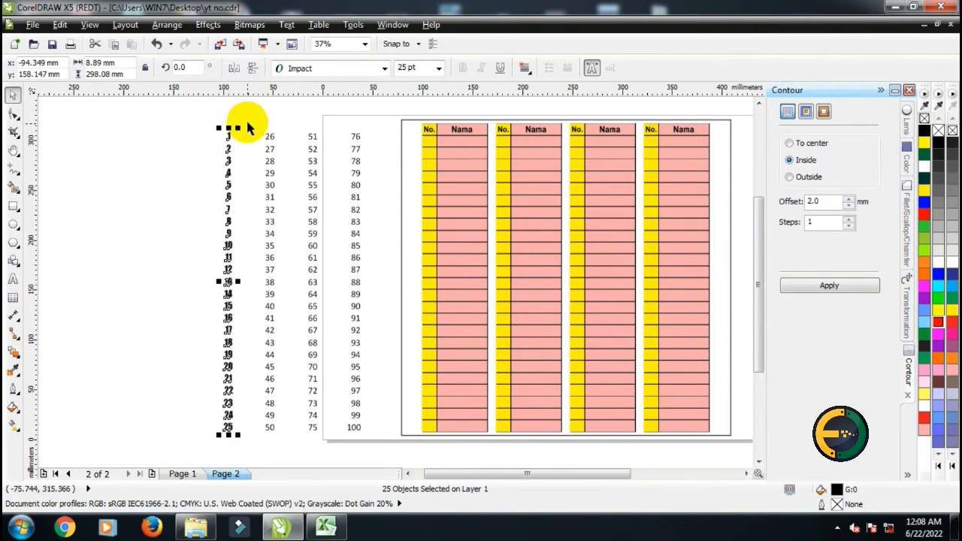
Select the 26–50 column and set it to Impact at 25 pt
drag(251, 118, 290, 451)
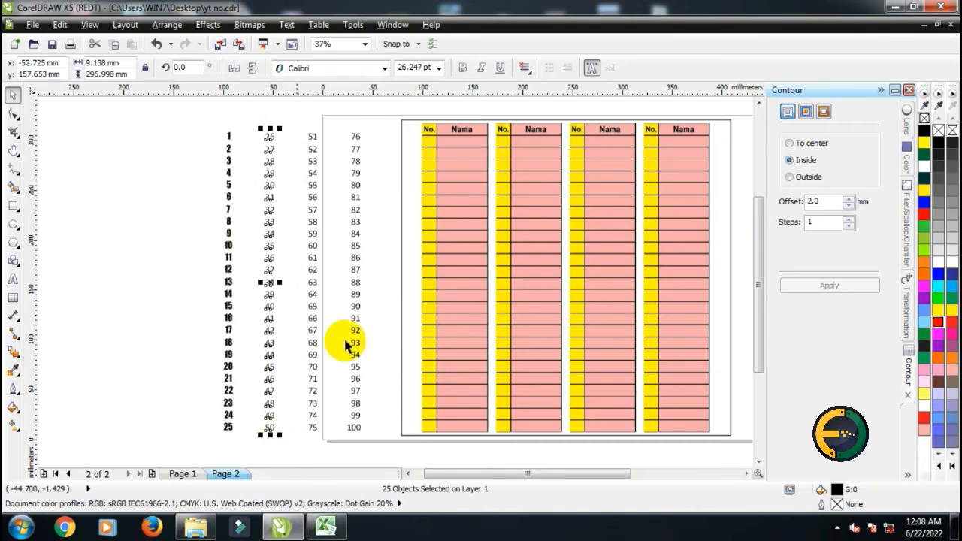
click(342, 70)
click(338, 100)
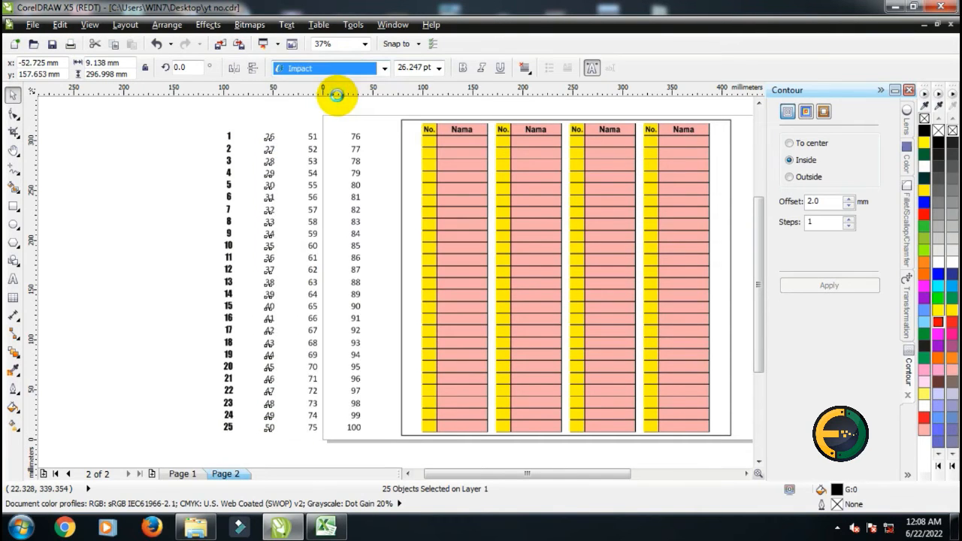
double_click(419, 68)
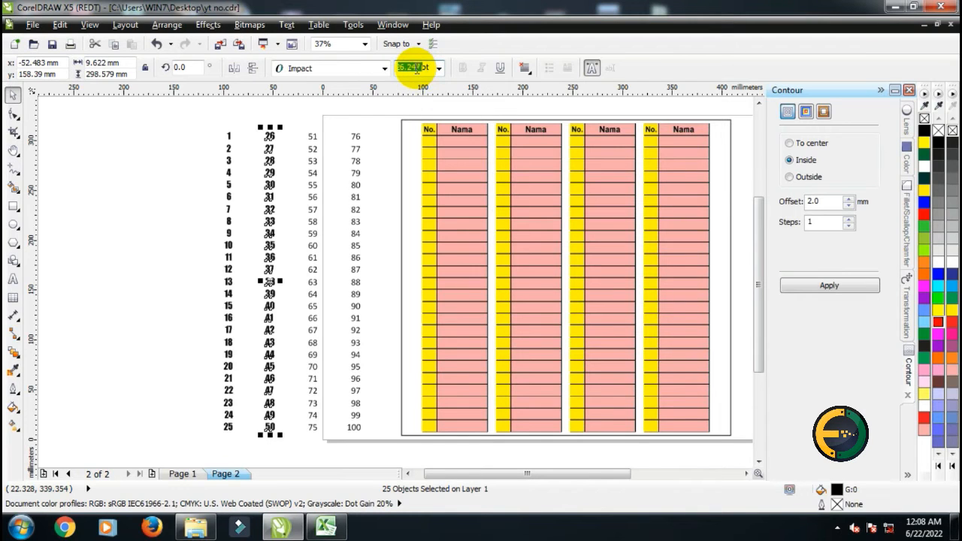
key(BackSpace)
text(25)
key(Return)
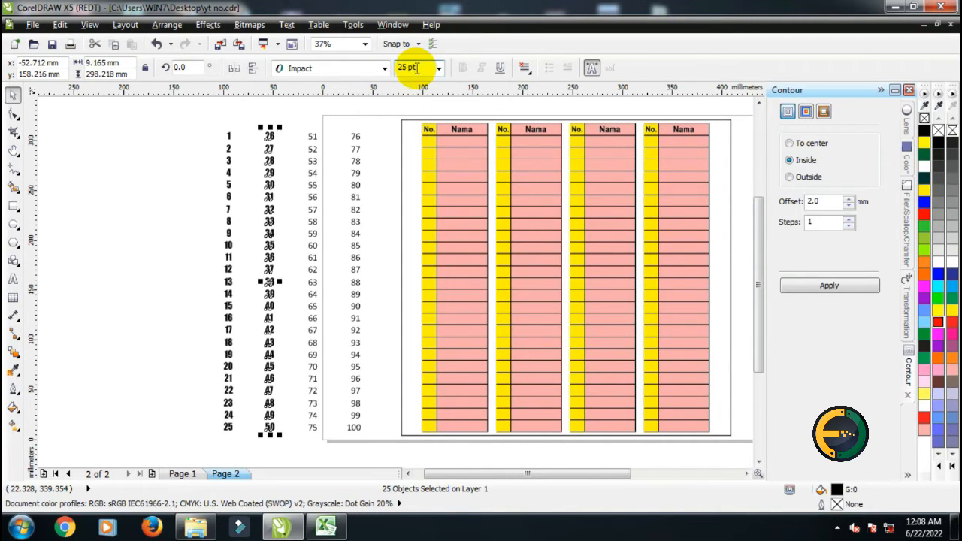
scroll(278, 152, up, 2)
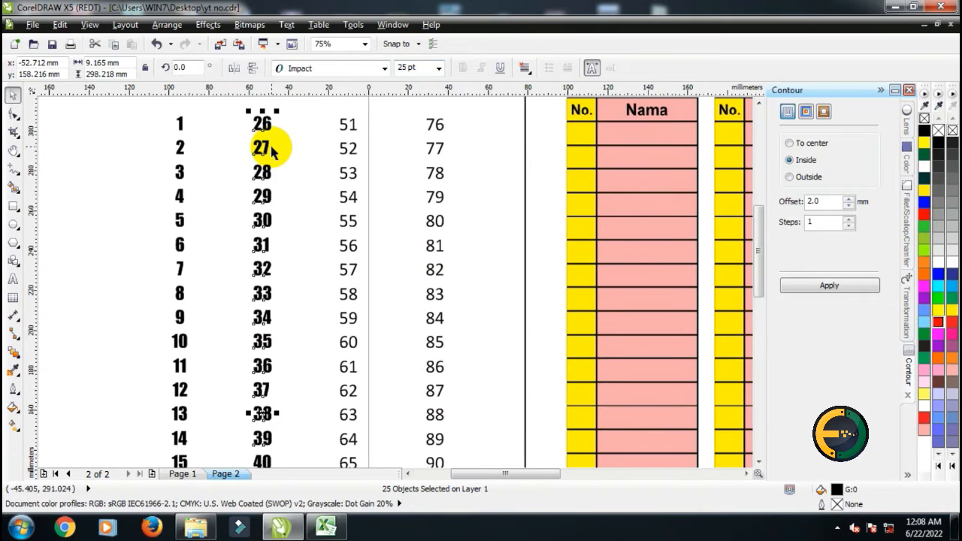
scroll(263, 432, up, 2)
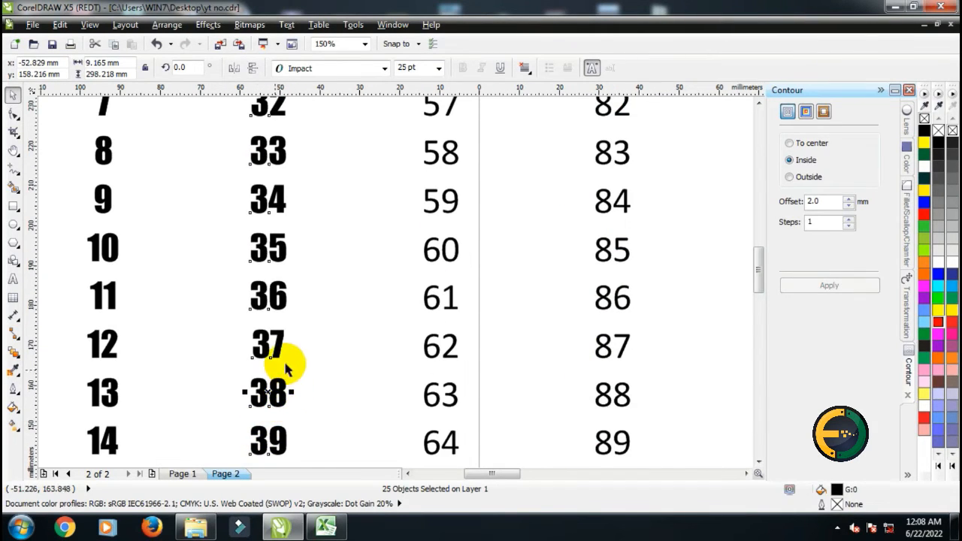
scroll(280, 329, down, 4)
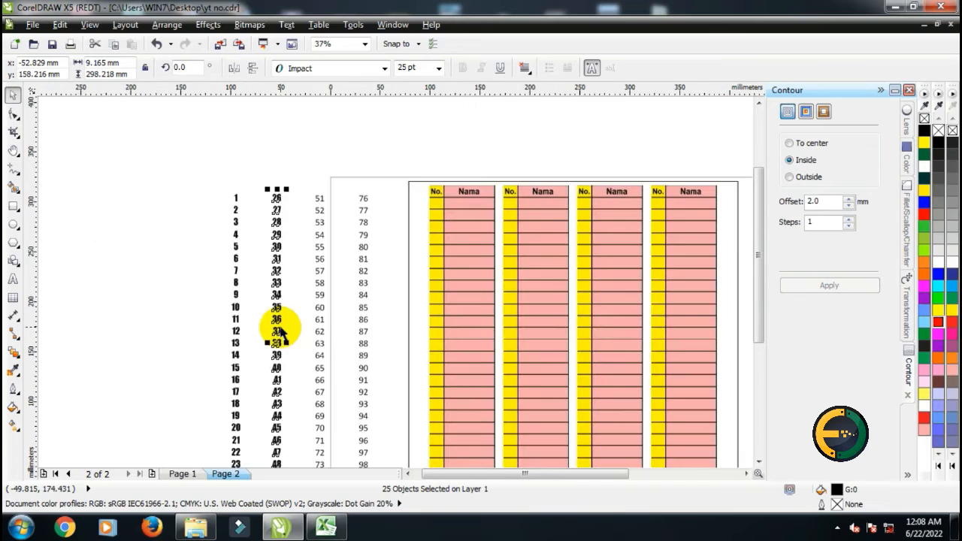
Select the 51–75 column, set it to Impact at 25 pt and align the numbers on their centres
click(307, 218)
scroll(278, 412, up, 2)
scroll(252, 278, down, 2)
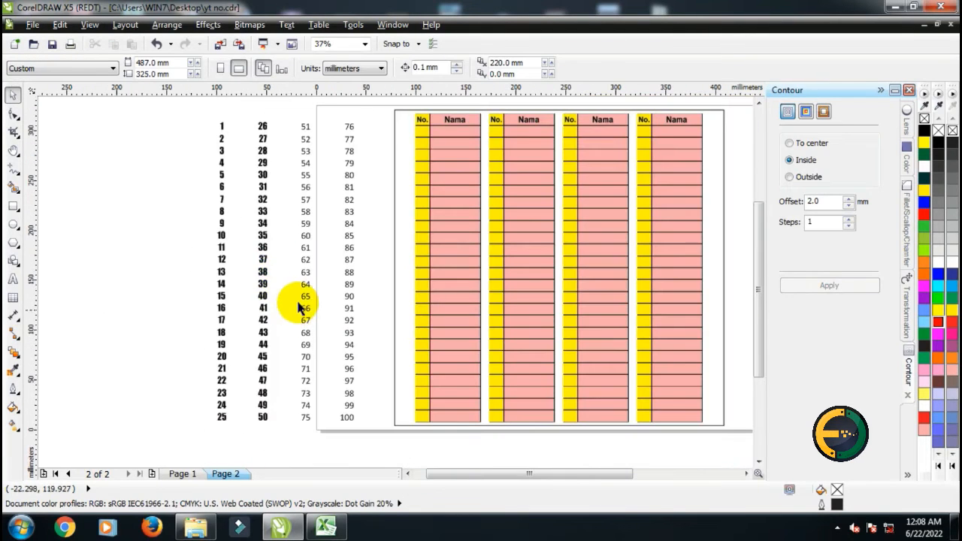
drag(295, 114, 328, 430)
scroll(286, 382, up, 4)
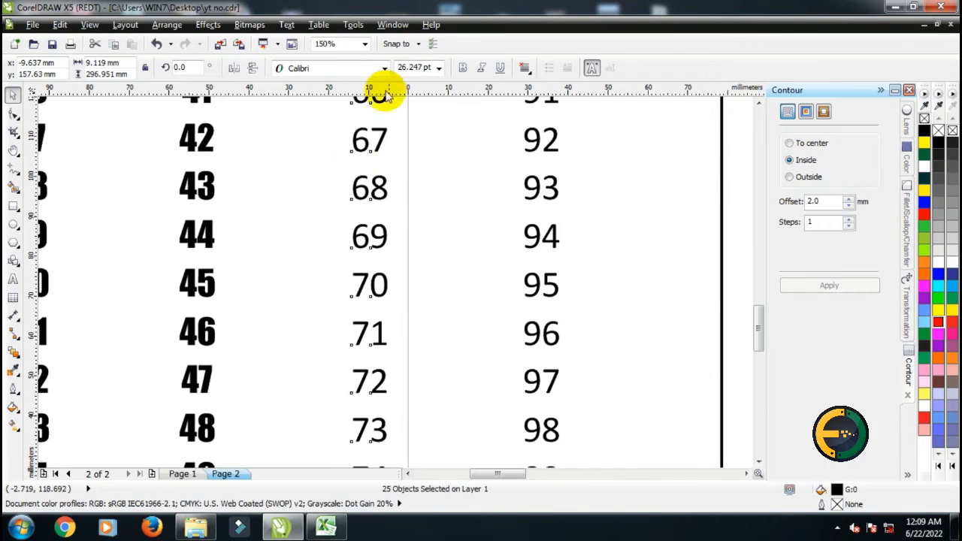
click(383, 68)
click(300, 95)
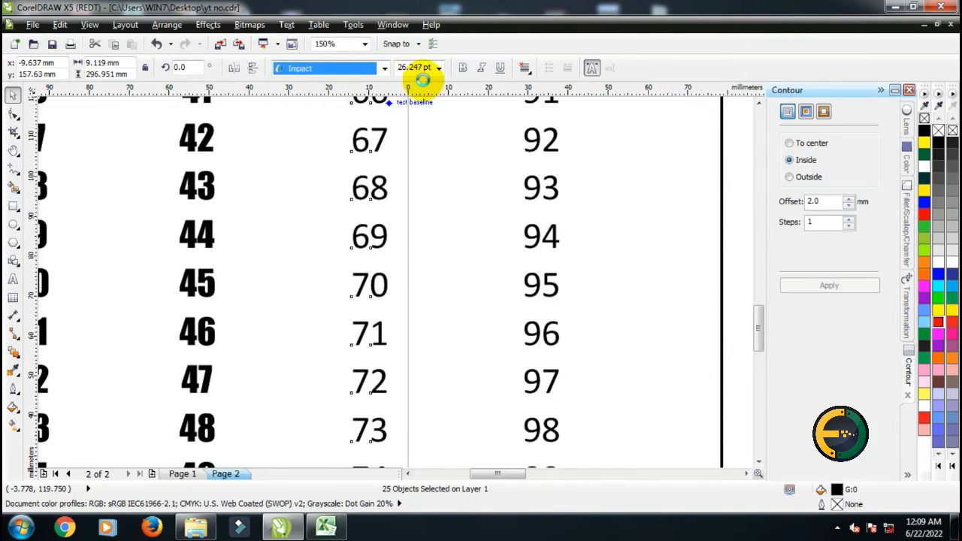
click(410, 67)
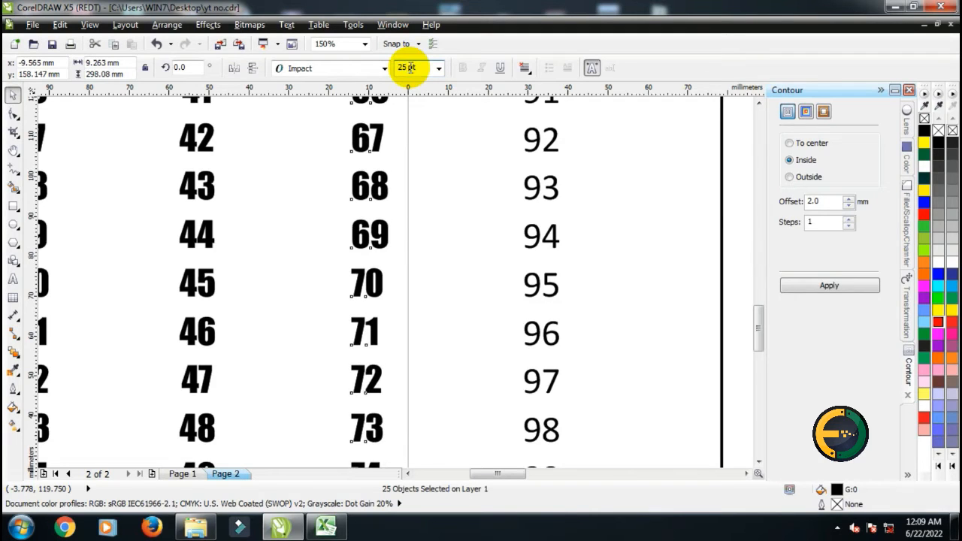
key(c)
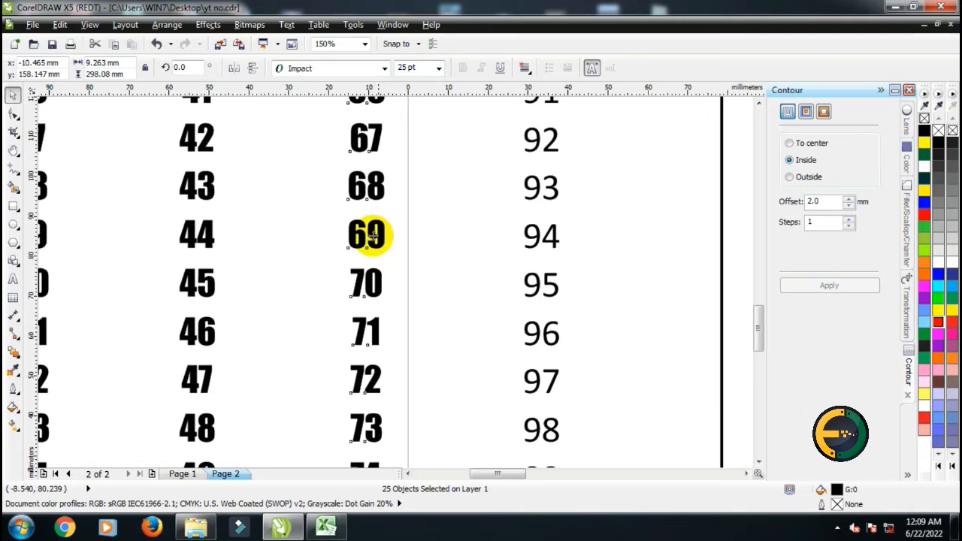
Select the 76–100 column and set it to Impact at 25 pt
scroll(290, 275, down, 1)
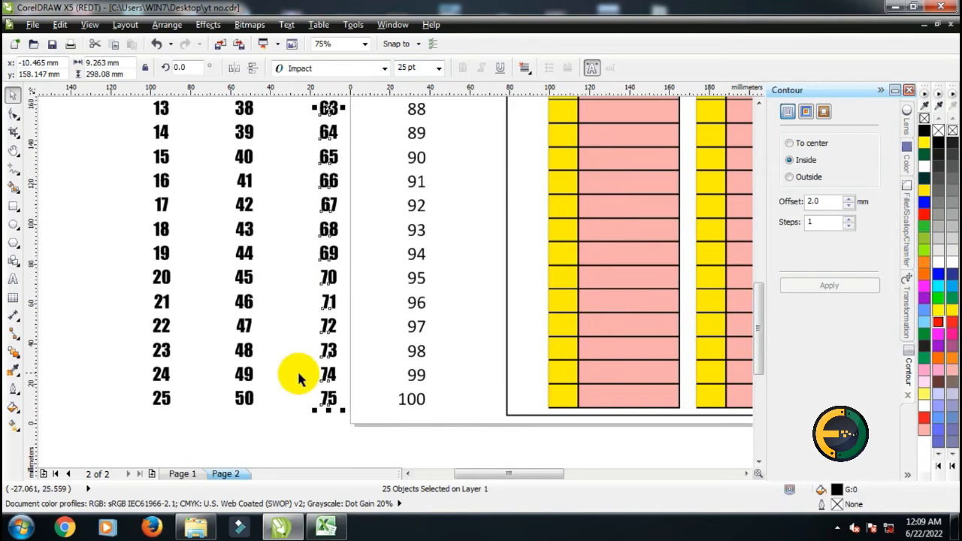
scroll(337, 372, down, 1)
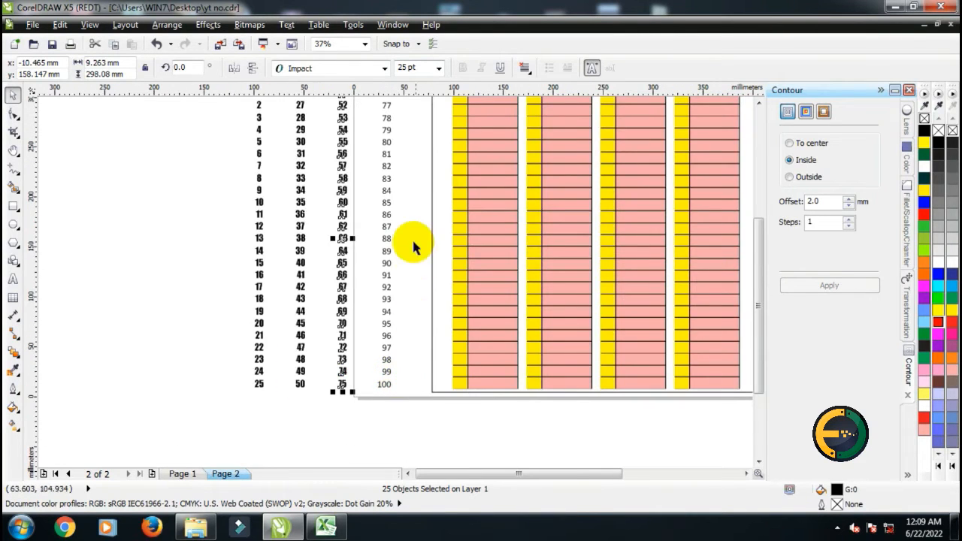
scroll(390, 308, down, 1)
scroll(390, 248, up, 1)
drag(367, 141, 409, 452)
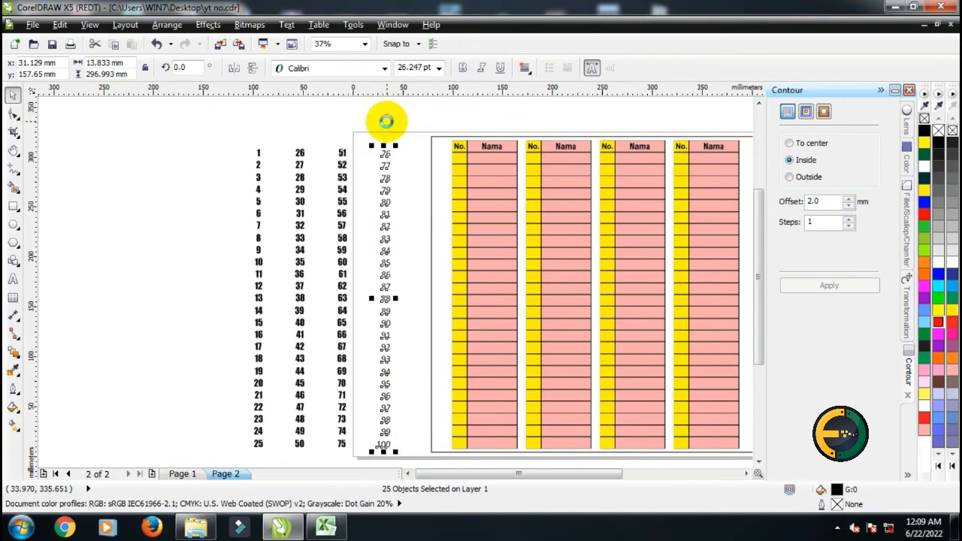
scroll(366, 99, up, 1)
click(384, 68)
click(336, 97)
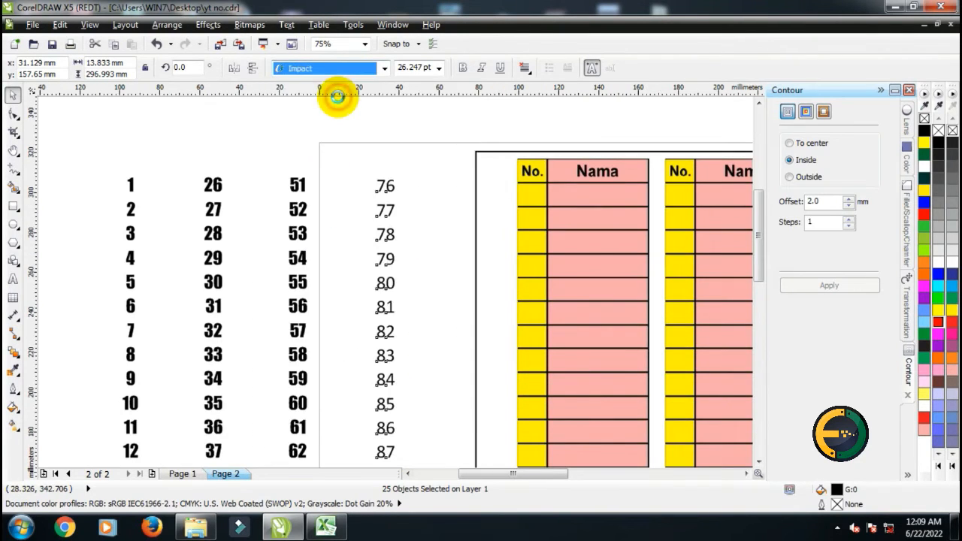
click(415, 66)
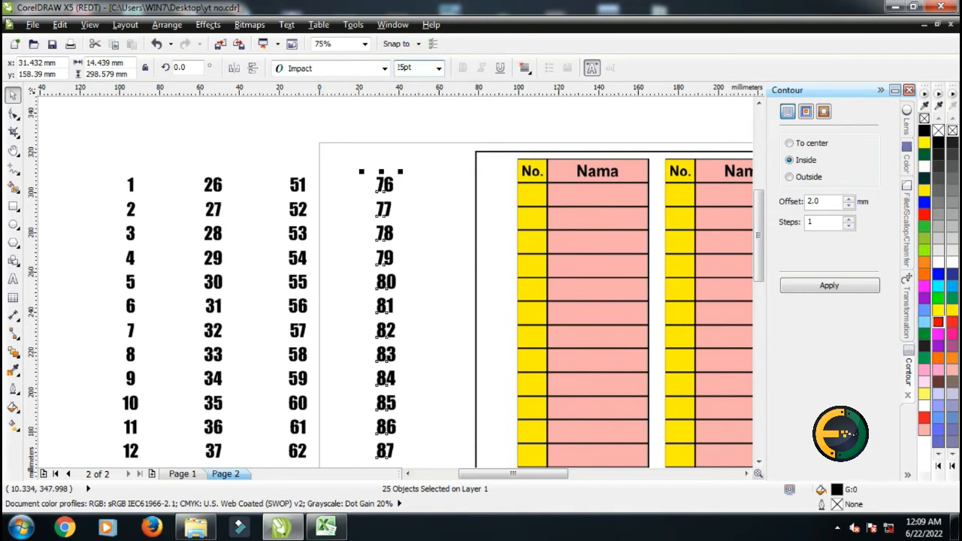
key(Return)
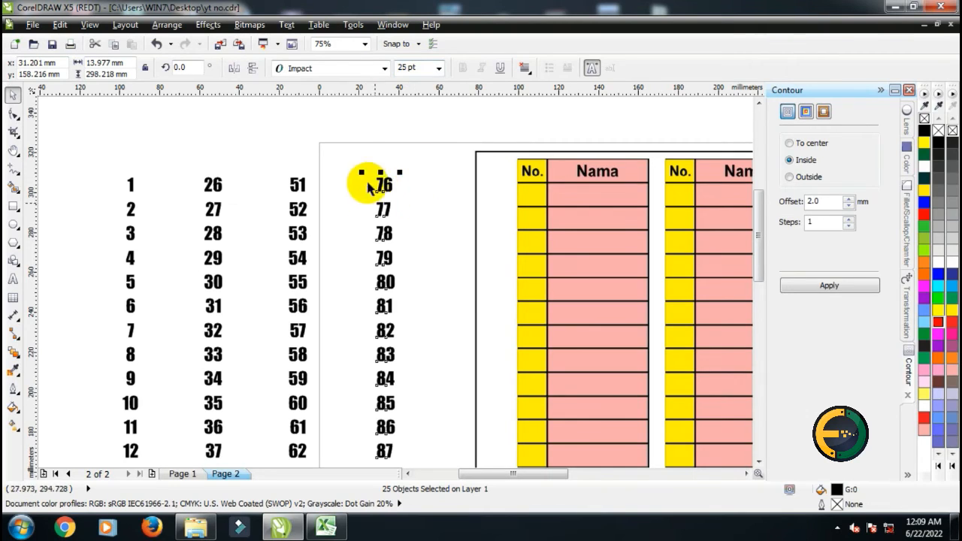
Zoom in and scroll to inspect the restyled 76–100 column
scroll(394, 272, down, 1)
scroll(394, 327, up, 1)
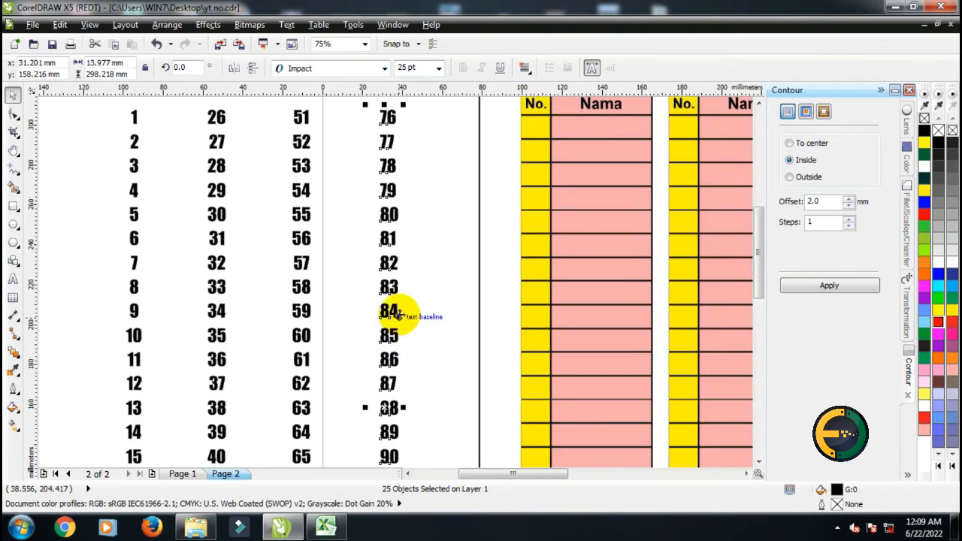
scroll(399, 248, down, 1)
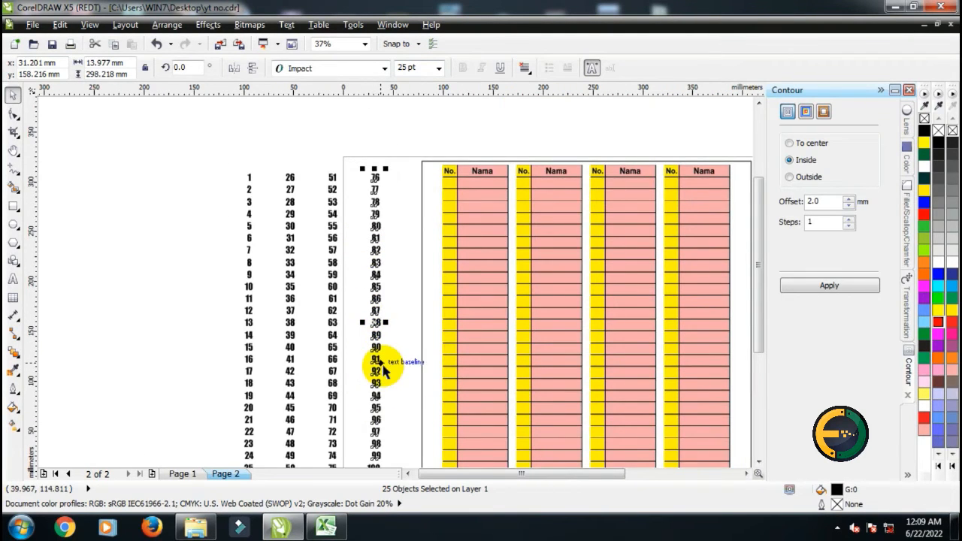
scroll(383, 368, up, 1)
scroll(379, 353, down, 1)
scroll(368, 286, down, 1)
scroll(372, 361, up, 1)
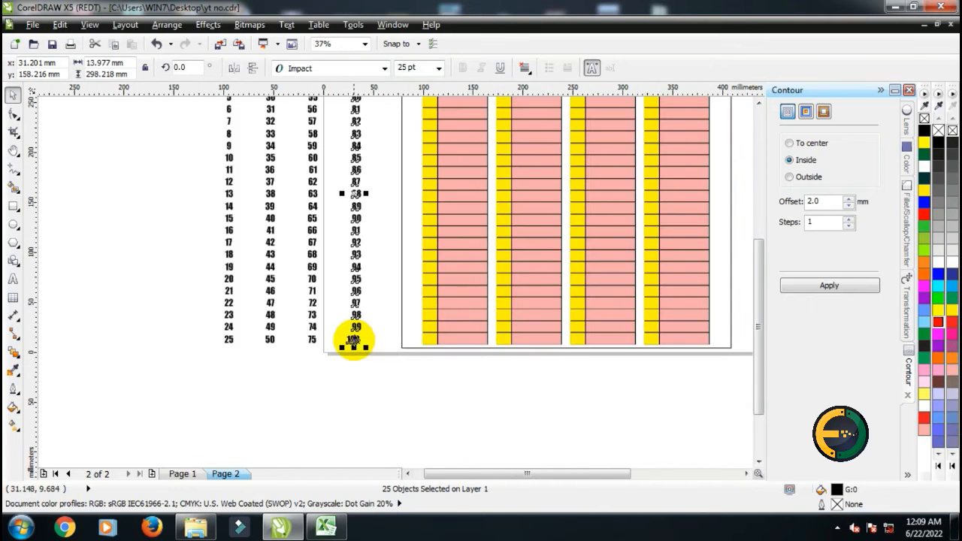
Align the selected 76–100 numbers on their centres and check the column up close
scroll(353, 342, up, 3)
key(c)
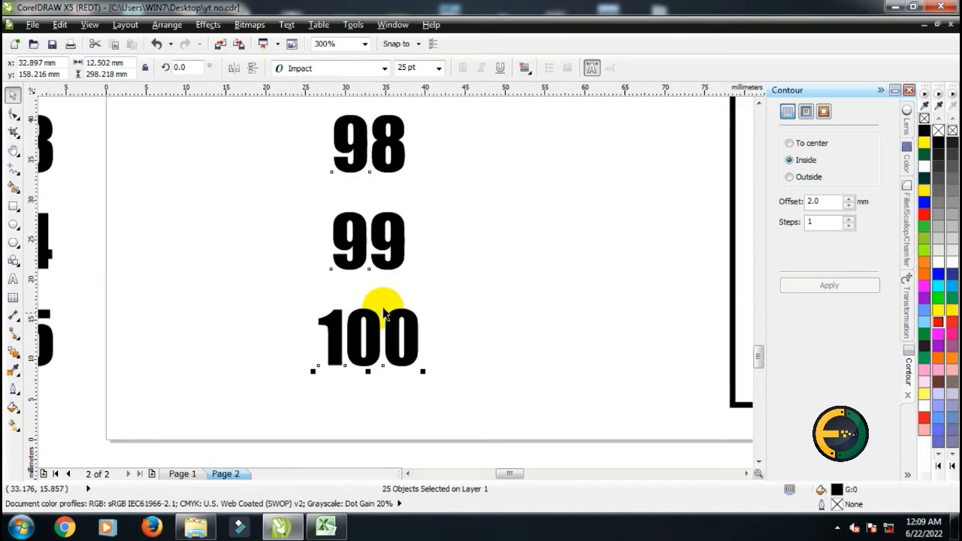
scroll(366, 331, down, 2)
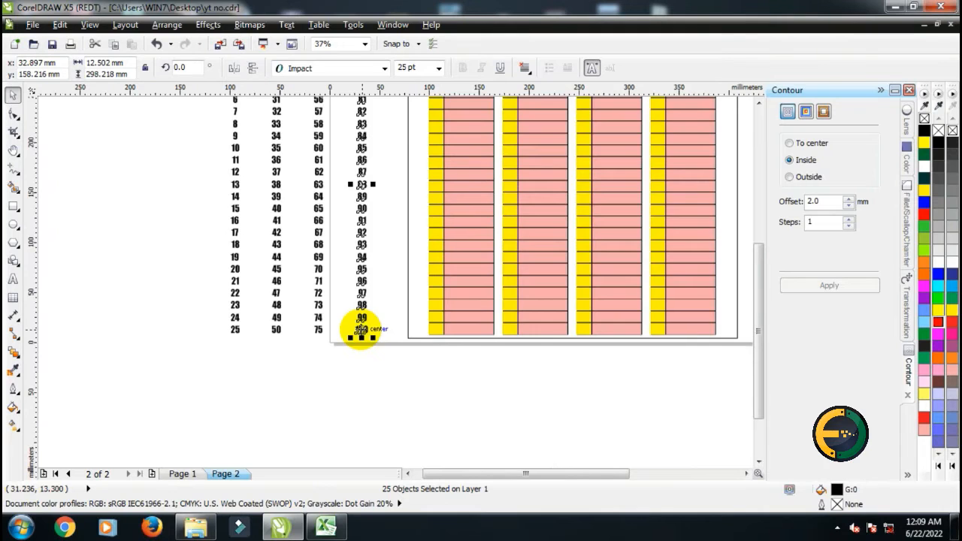
scroll(368, 301, down, 4)
scroll(354, 311, up, 2)
scroll(301, 372, up, 2)
scroll(315, 362, down, 2)
scroll(322, 333, up, 2)
Group each of the four number columns, 76–100, 51–75, 26–50 and 1–25, into its own group
click(234, 145)
drag(307, 114, 350, 442)
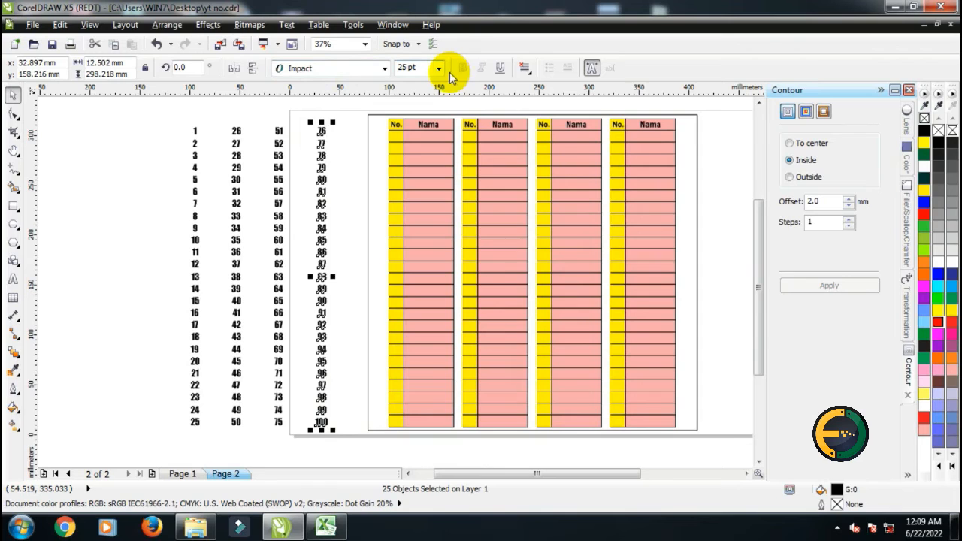
key(ctrl+g)
drag(271, 121, 297, 440)
key(ctrl+g)
drag(227, 116, 253, 444)
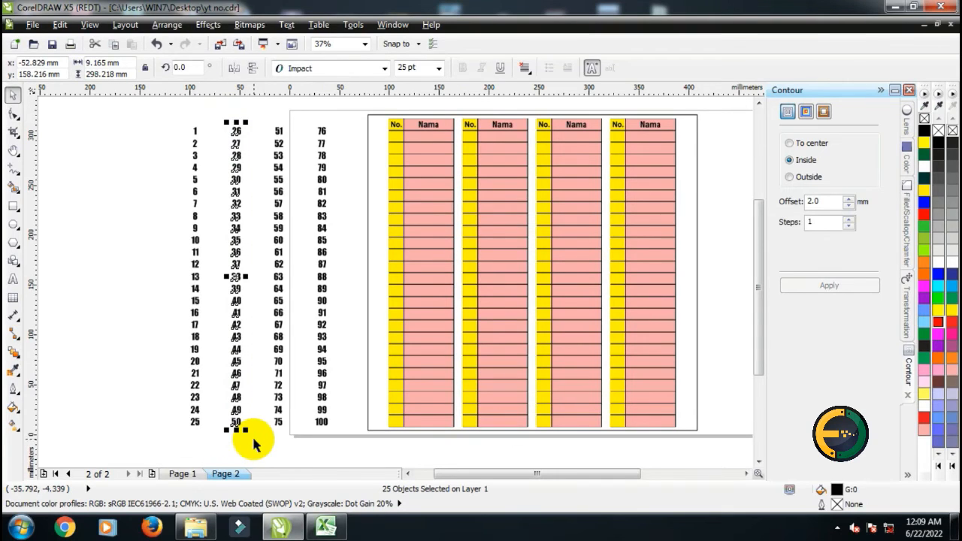
key(ctrl+g)
drag(172, 117, 223, 440)
key(ctrl+g)
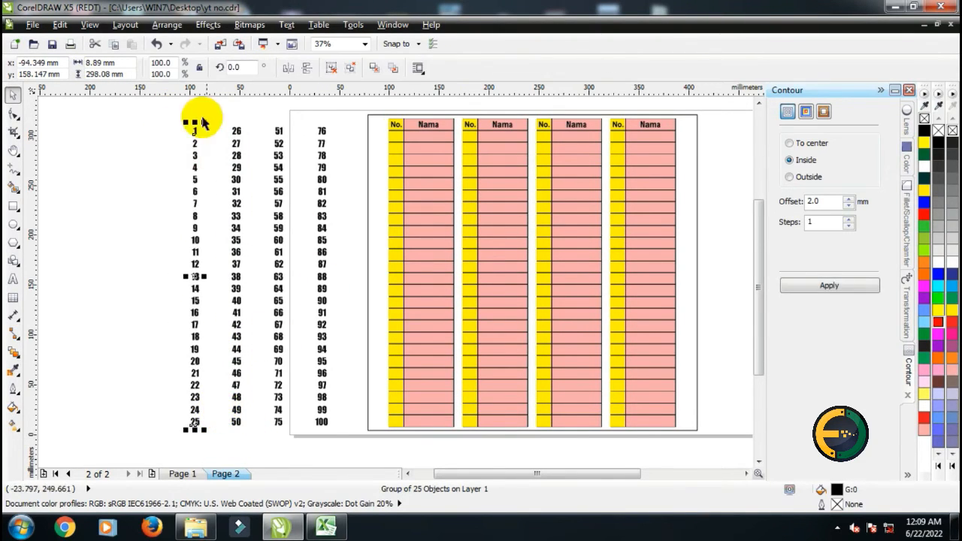
Move the 1–25 group into the first No. column of the table, lining 1 up with the first row
scroll(201, 128, up, 1)
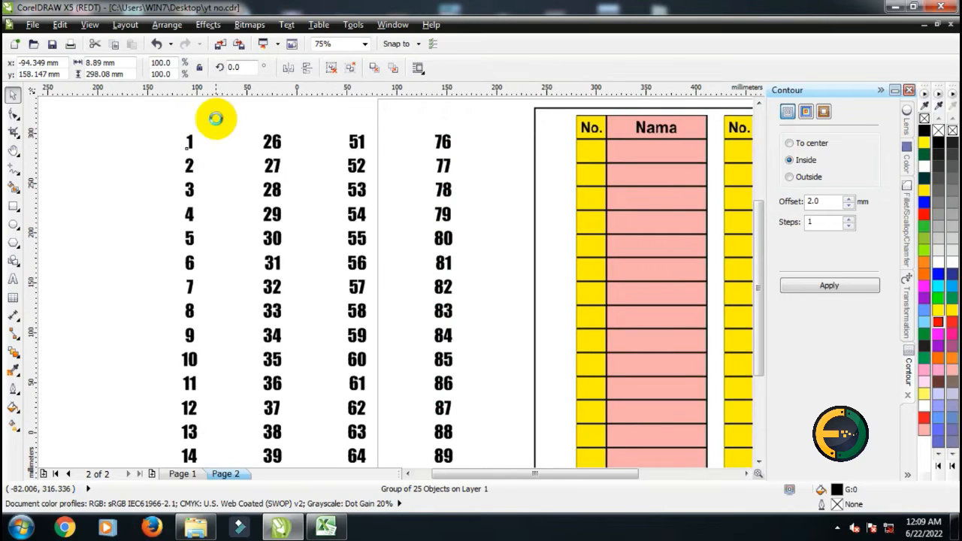
scroll(213, 122, down, 1)
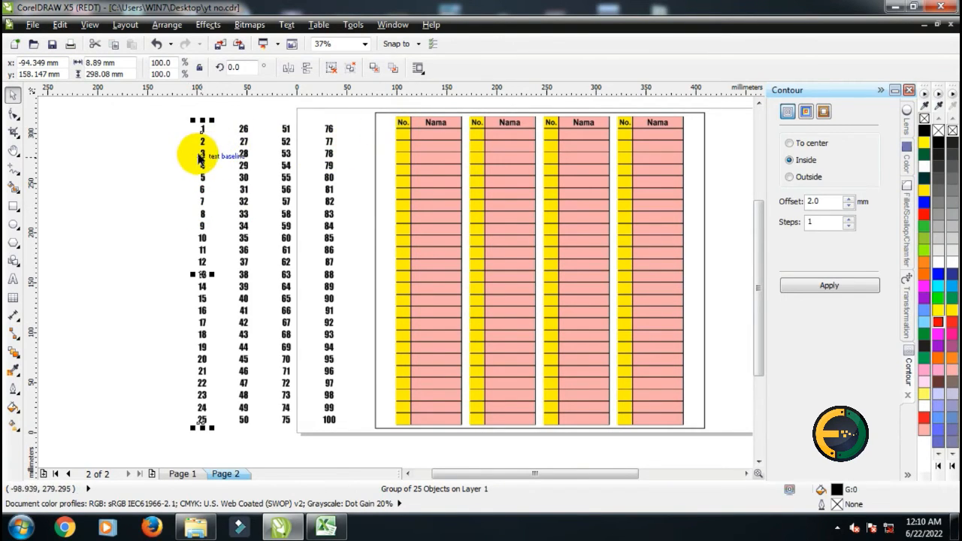
drag(202, 153, 532, 133)
scroll(373, 134, up, 4)
scroll(371, 134, up, 2)
scroll(535, 133, down, 2)
scroll(543, 134, up, 2)
drag(538, 130, 539, 127)
Scale the 1–25 group down to about 98% so the numbers sit inside their No. cells
scroll(458, 139, down, 2)
scroll(460, 142, down, 2)
scroll(462, 133, up, 4)
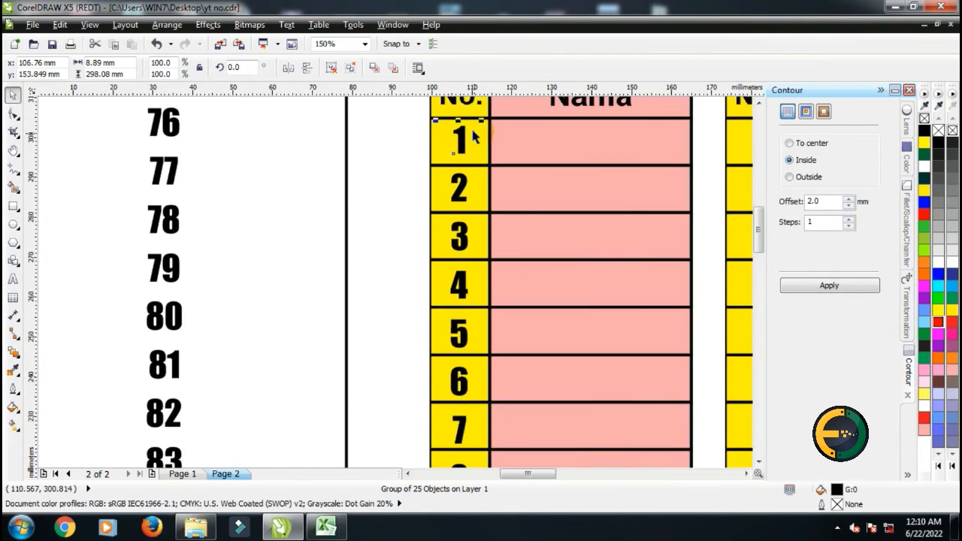
scroll(463, 141, down, 3)
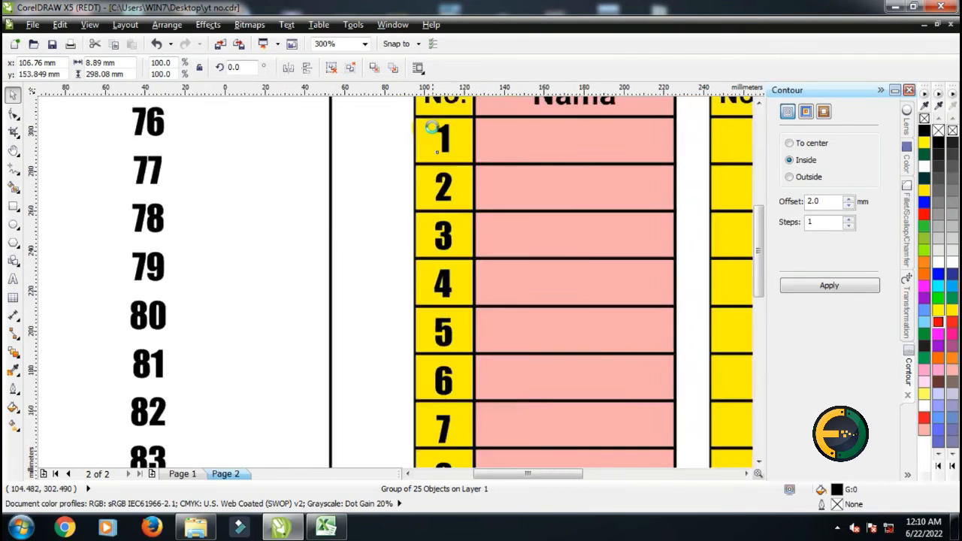
scroll(435, 426, up, 1)
scroll(434, 426, up, 1)
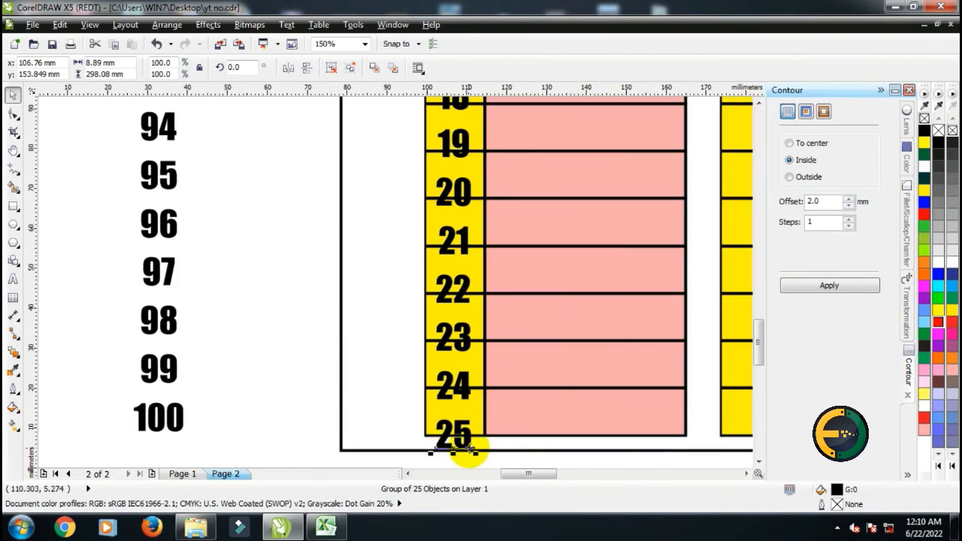
scroll(473, 455, up, 2)
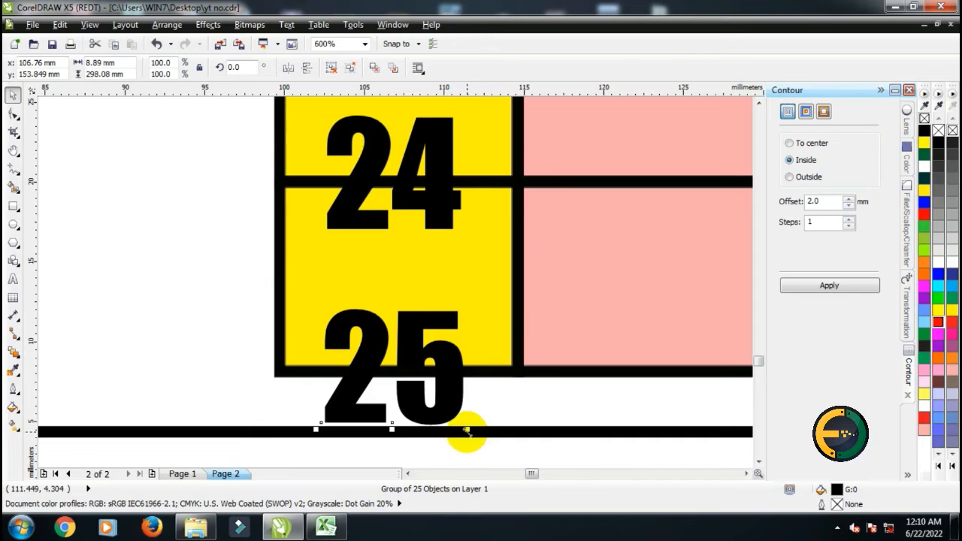
mouse_move(315, 430)
mouse_down()
mouse_move(323, 412)
mouse_move(323, 432)
mouse_up()
drag(467, 310, 479, 344)
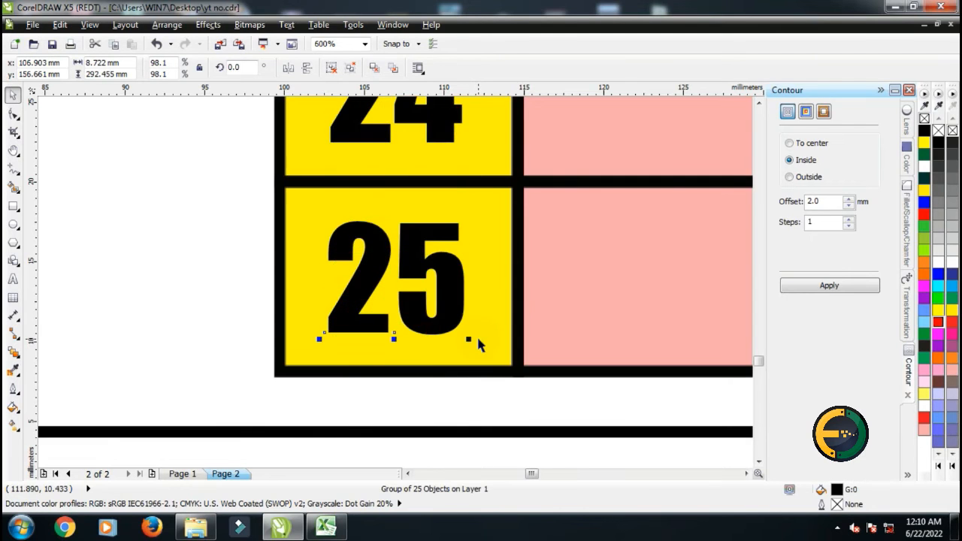
Move the 26–50 group into the second No. column of the table
scroll(479, 344, down, 6)
scroll(365, 183, down, 2)
scroll(359, 160, up, 2)
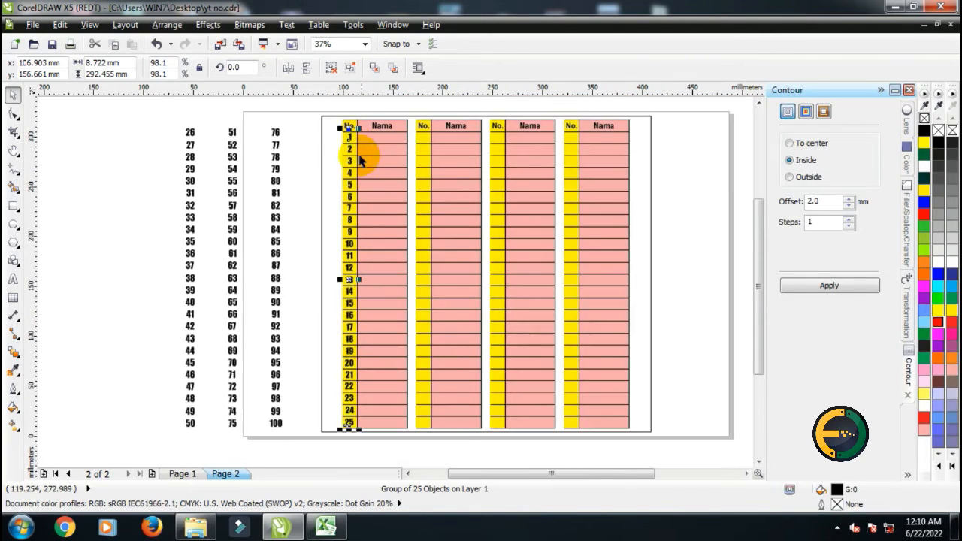
scroll(359, 160, up, 2)
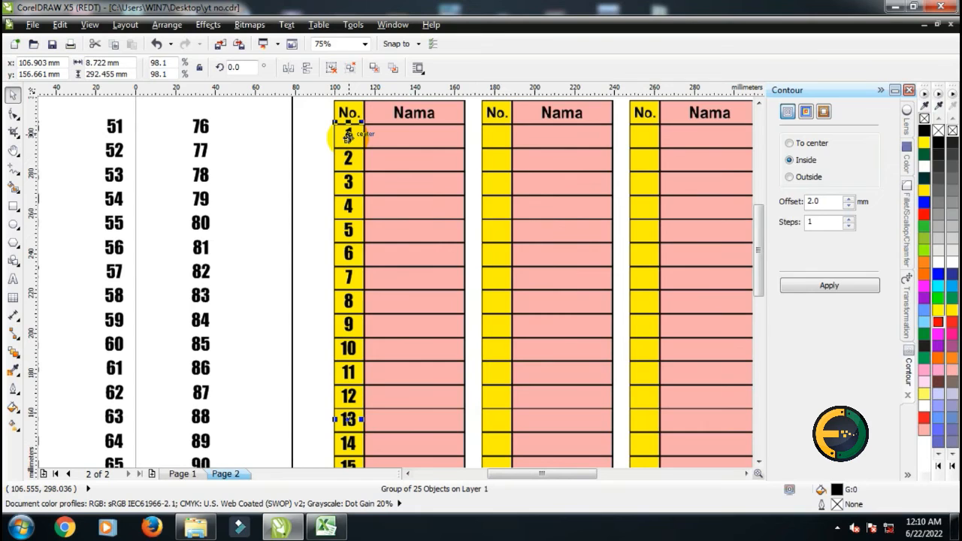
scroll(350, 136, down, 2)
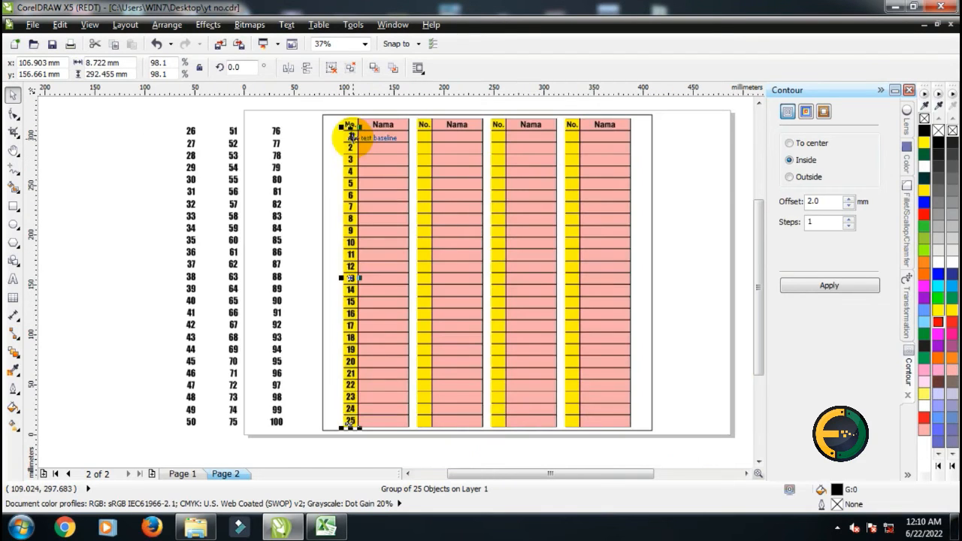
click(190, 142)
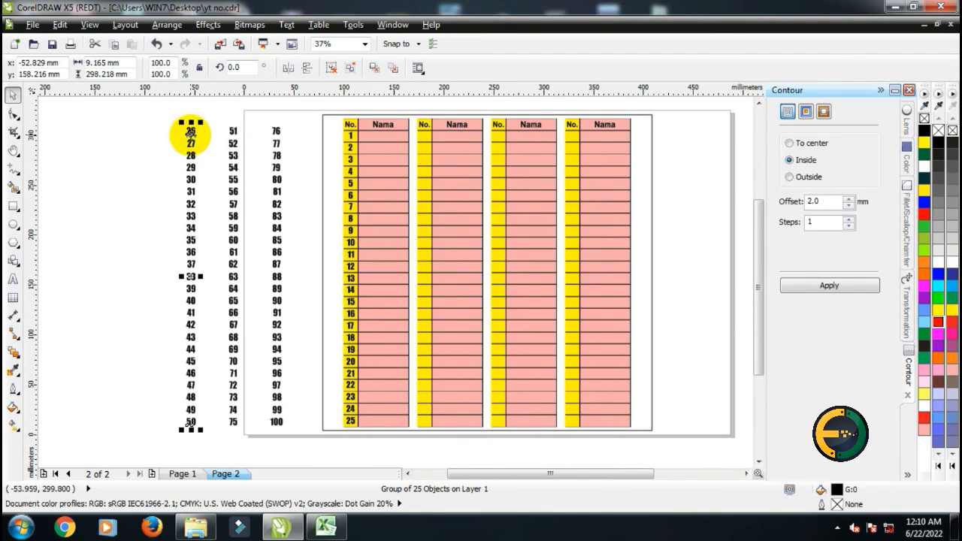
drag(191, 134, 446, 167)
Scale the 26–50 group down to about 98% so 50 fits inside its last cell
scroll(418, 130, up, 2)
scroll(418, 130, up, 2)
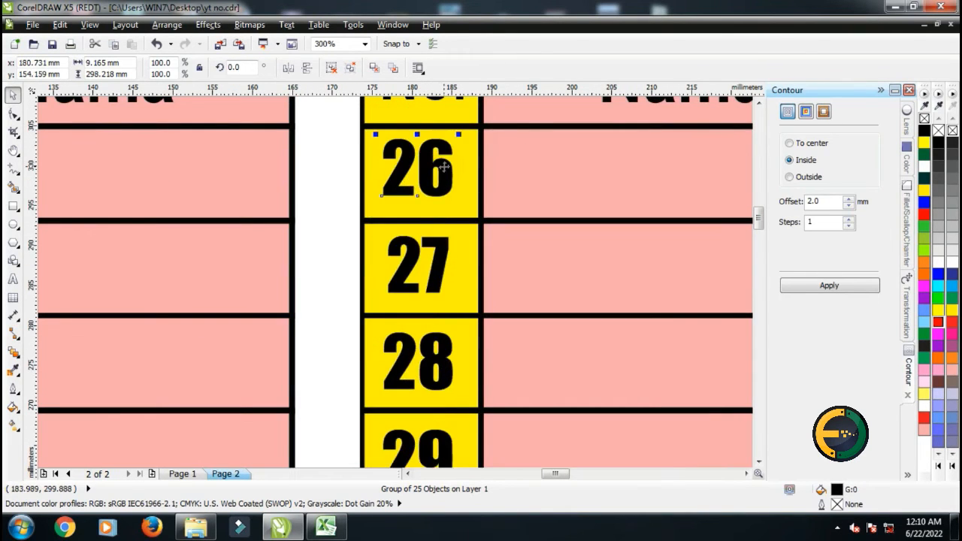
scroll(446, 167, down, 4)
scroll(427, 301, up, 5)
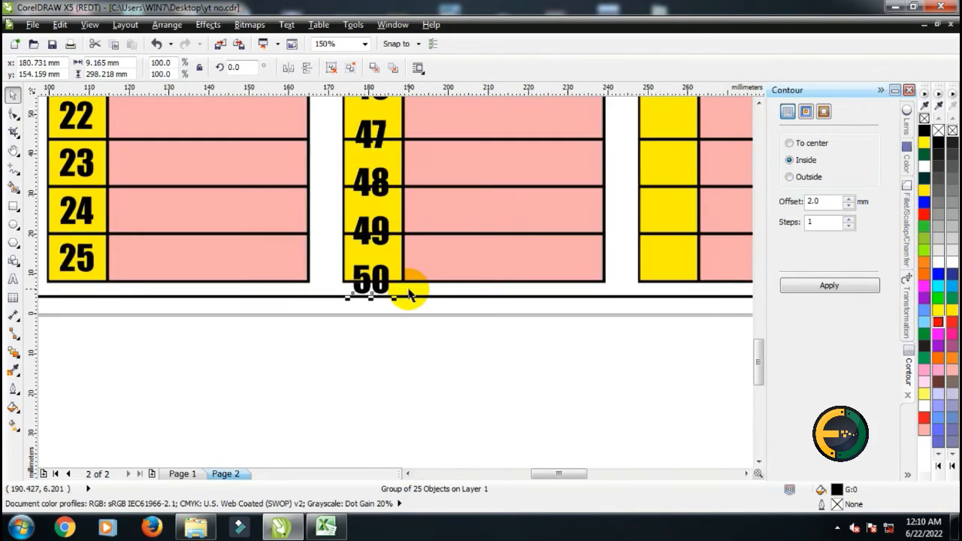
mouse_move(367, 299)
mouse_down()
mouse_move(348, 264)
mouse_move(378, 295)
mouse_move(369, 283)
mouse_up()
scroll(389, 284, down, 2)
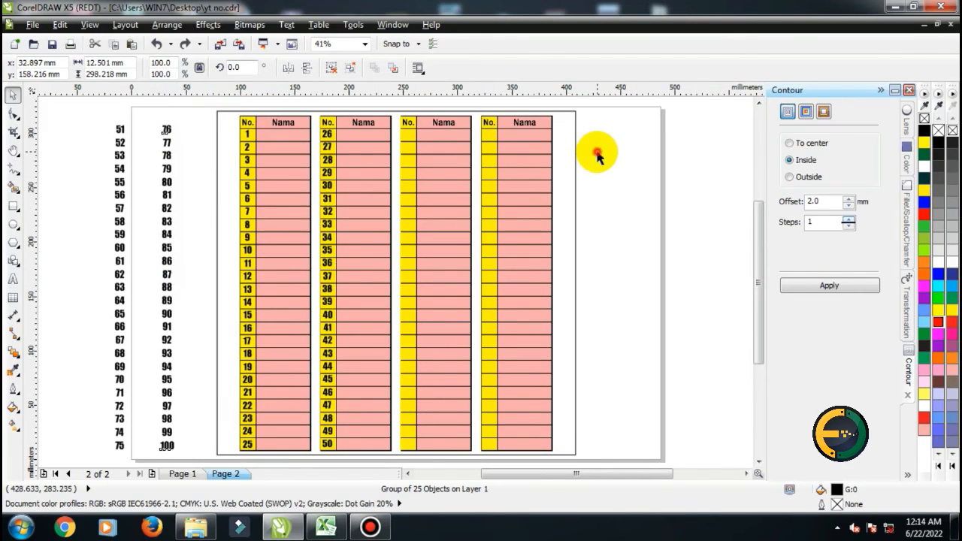
Move the 76–100 group into the fourth No. column and the 51–75 group into the third
click(597, 156)
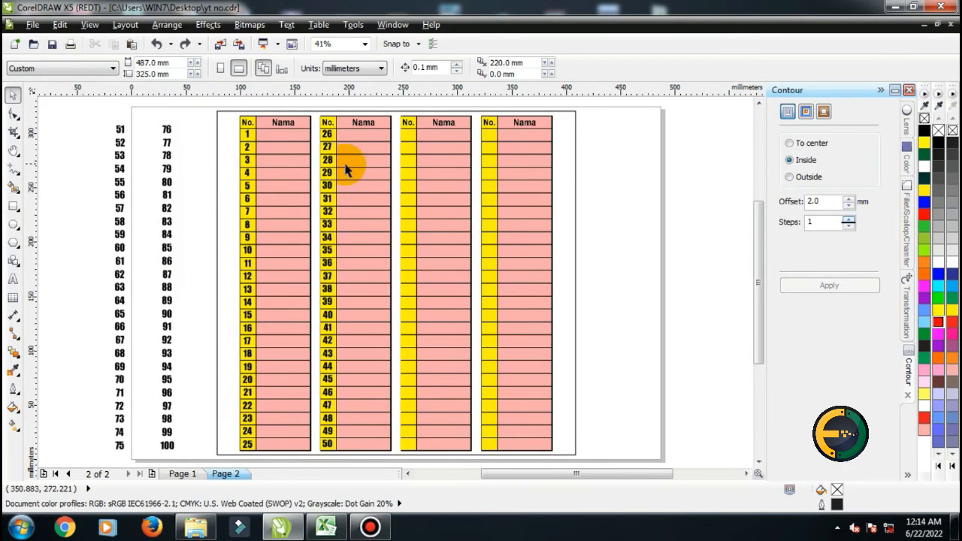
click(166, 136)
drag(169, 133, 489, 136)
drag(120, 131, 404, 133)
Scale the 51–75 group down to about 98% so the numbers fit inside their cells
scroll(404, 132, up, 3)
scroll(420, 147, up, 2)
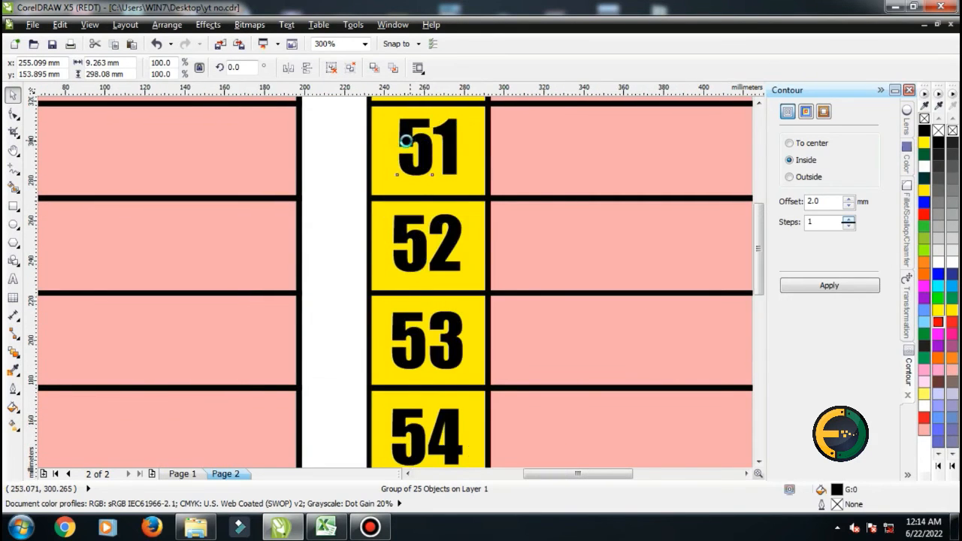
scroll(404, 133, down, 3)
scroll(407, 408, up, 3)
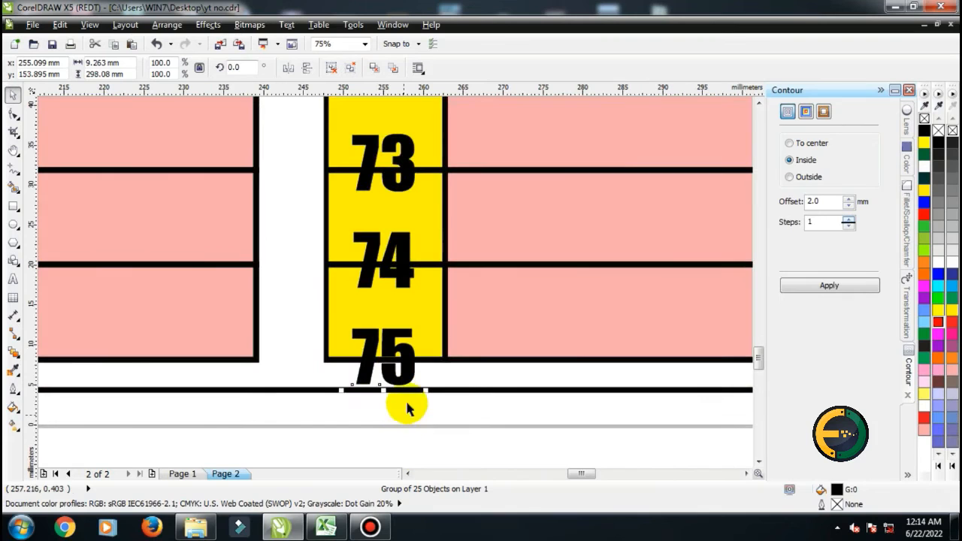
scroll(425, 396, up, 3)
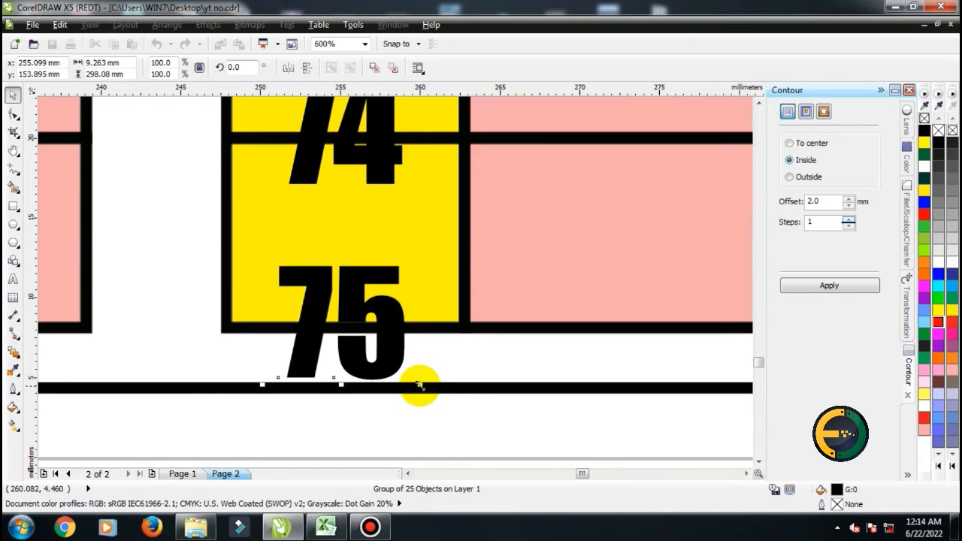
drag(419, 387, 415, 317)
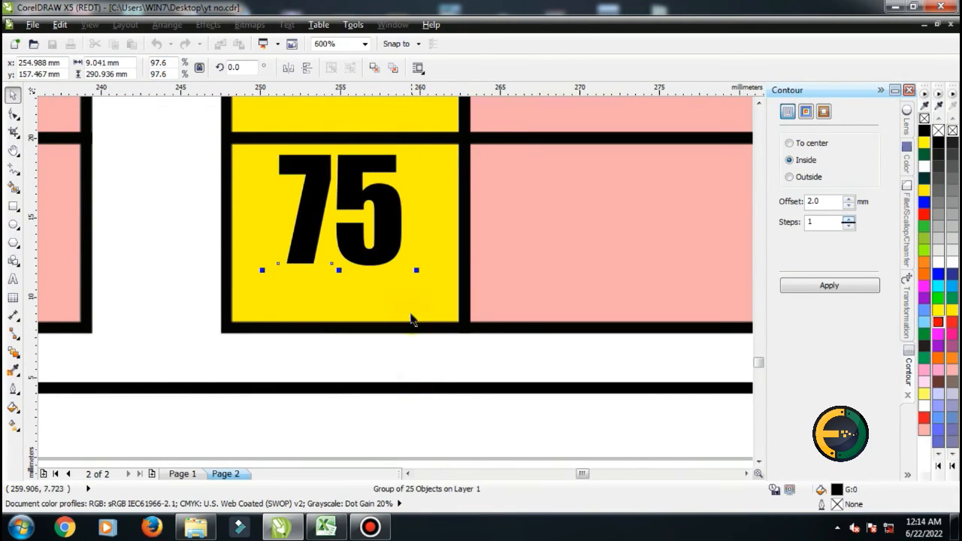
drag(415, 272, 382, 318)
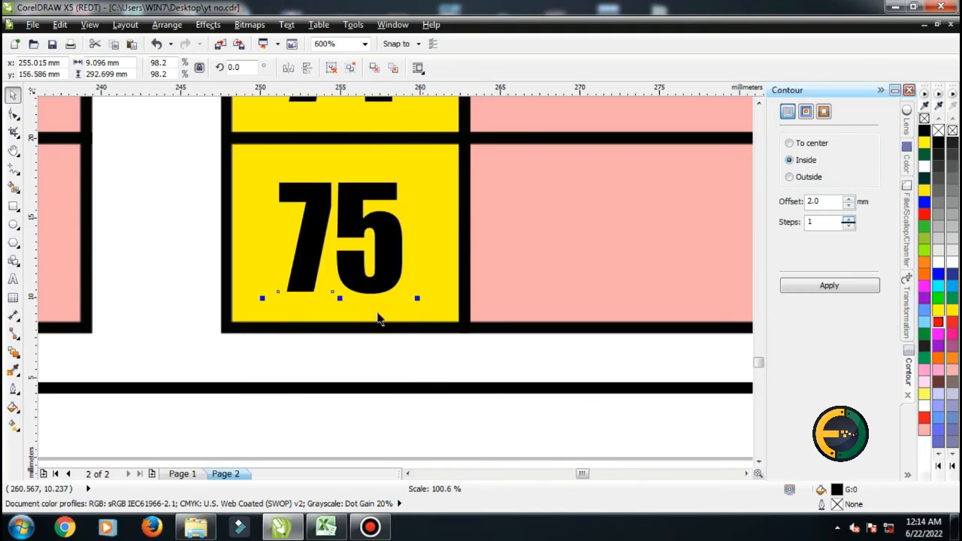
Scale the 76–100 group down to about 98% so 100 fits inside its last cell
scroll(268, 333, down, 2)
click(593, 337)
scroll(593, 337, up, 1)
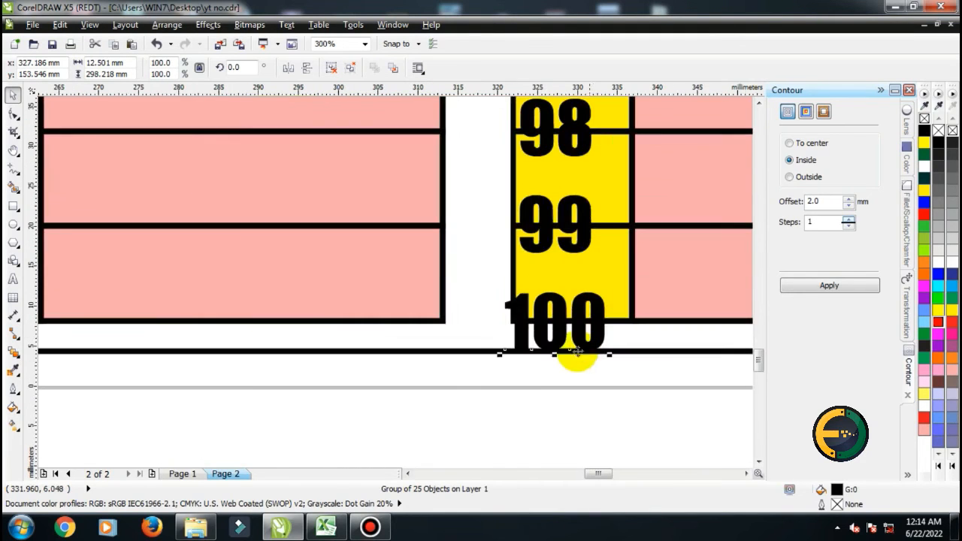
drag(502, 355, 505, 365)
drag(620, 255, 609, 288)
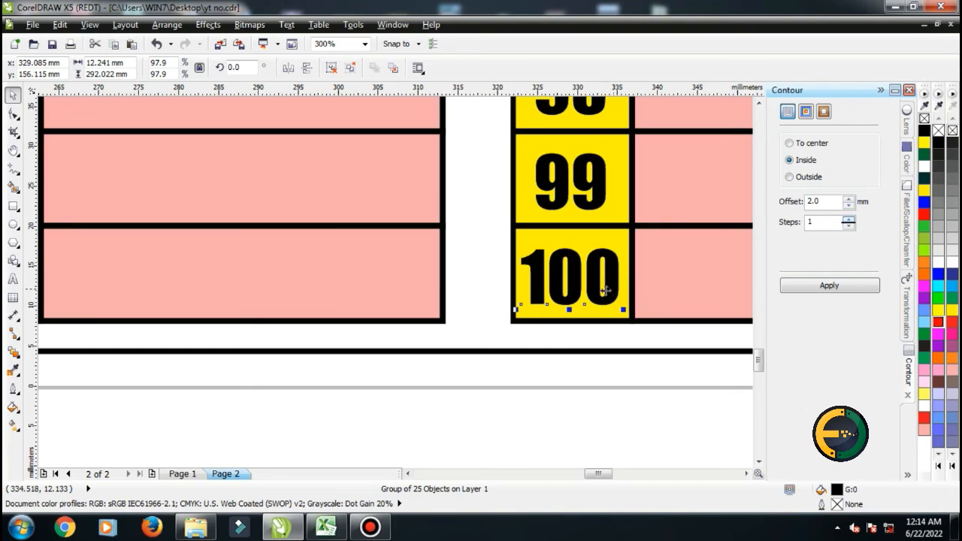
Pan over the filled table and fit the whole page in view to review all four No. columns
scroll(519, 330, down, 1)
scroll(489, 332, down, 1)
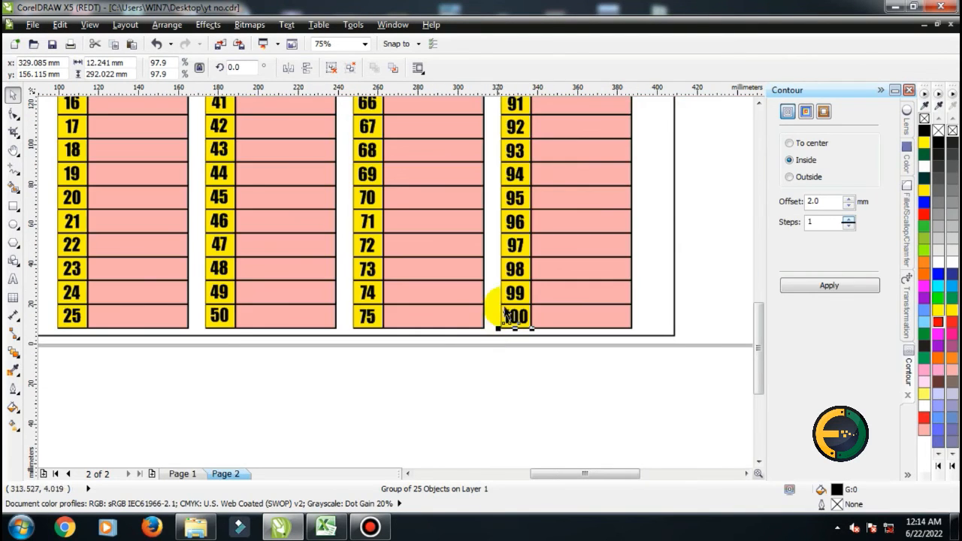
key(h)
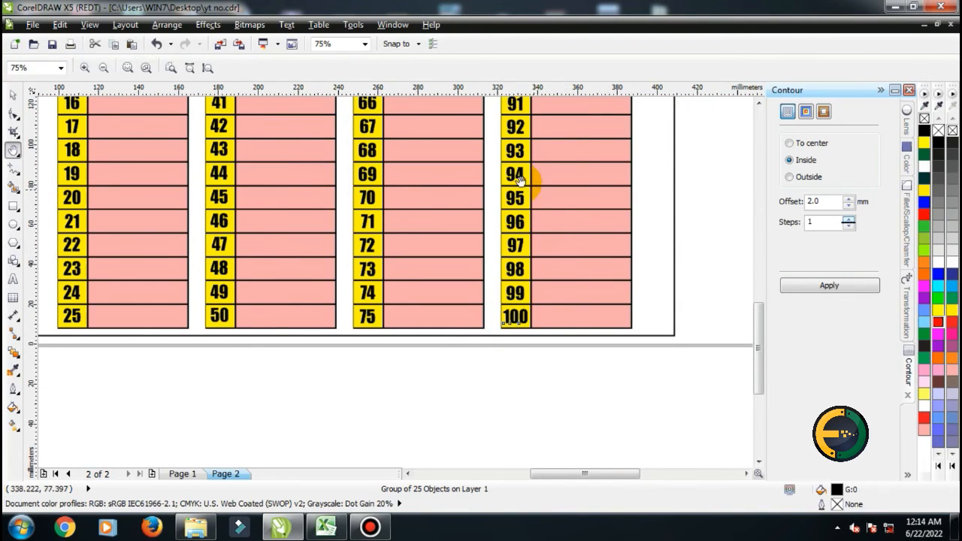
drag(526, 189, 526, 365)
drag(526, 248, 541, 319)
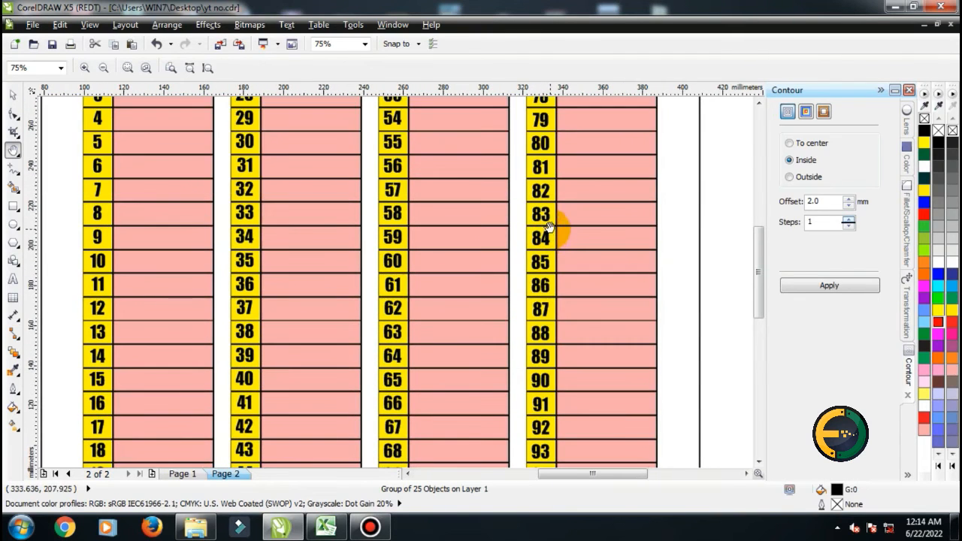
drag(554, 223, 550, 319)
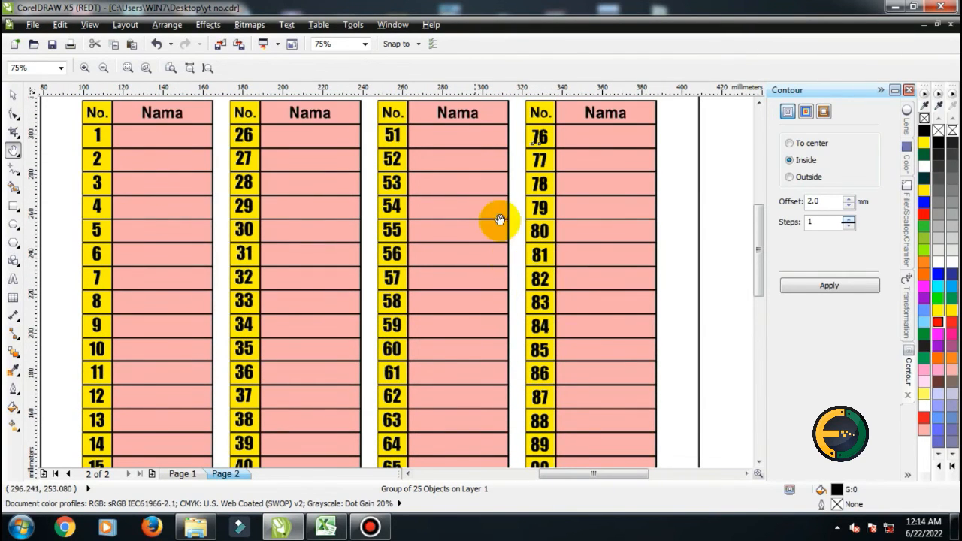
click(11, 96)
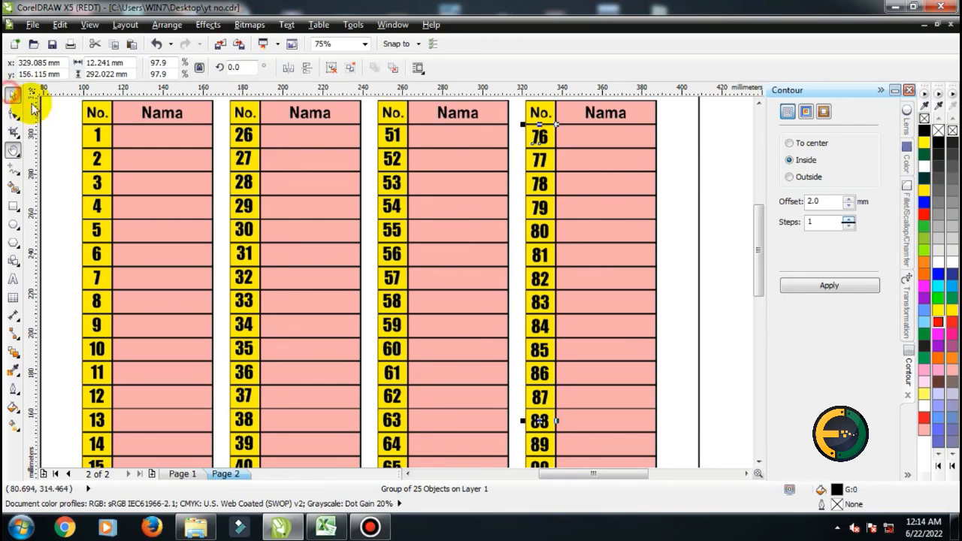
click(365, 44)
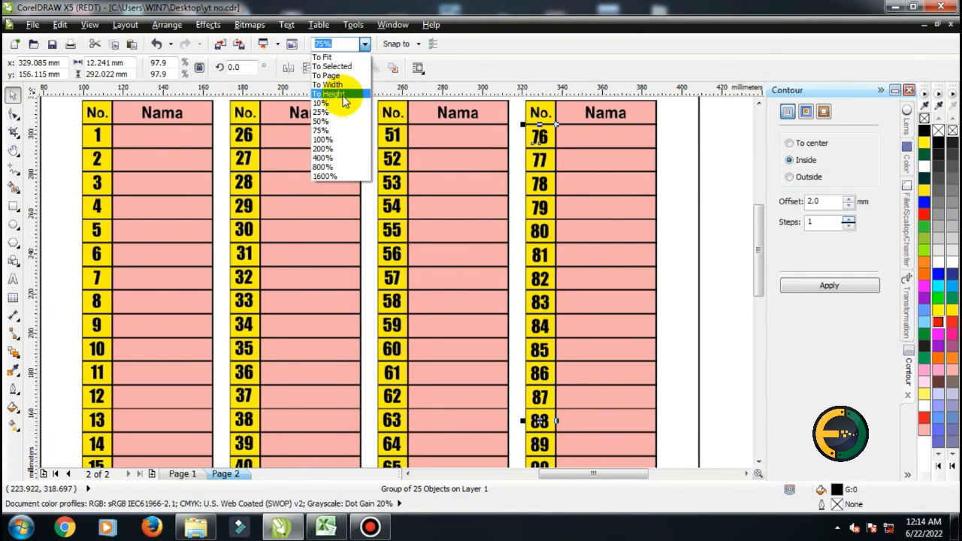
click(327, 76)
click(160, 148)
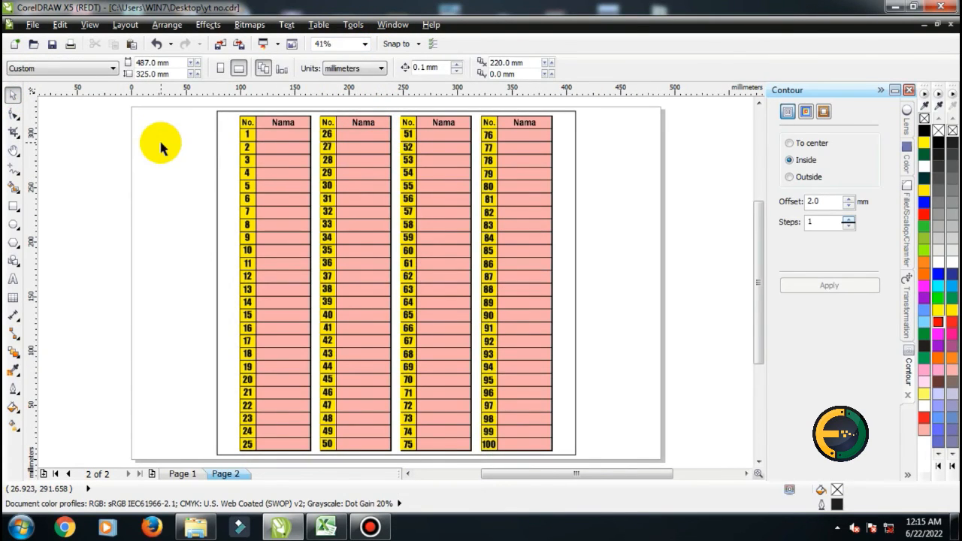
scroll(227, 134, up, 1)
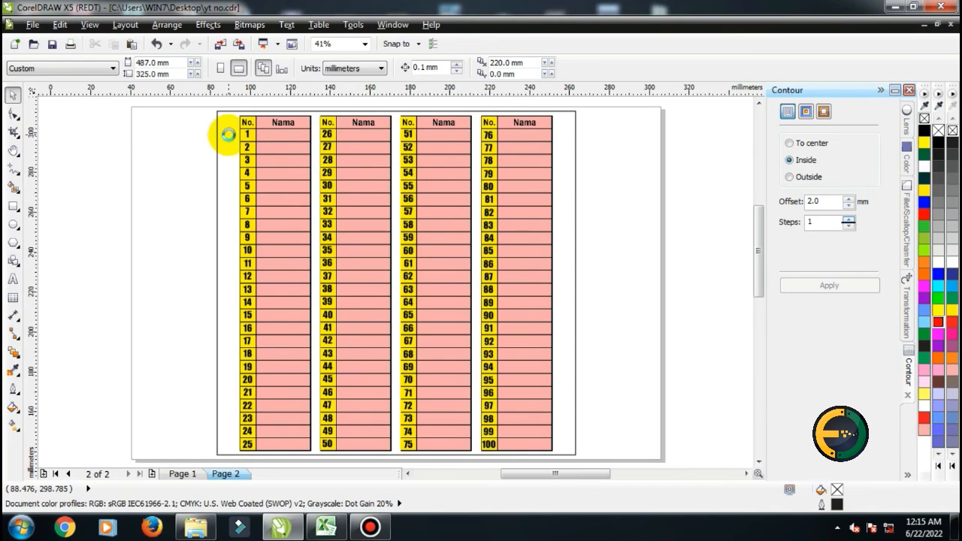
Zoom in and out across the No. columns to inspect the numbers in their cells, and fit the page height in view
scroll(227, 134, up, 3)
scroll(259, 134, down, 1)
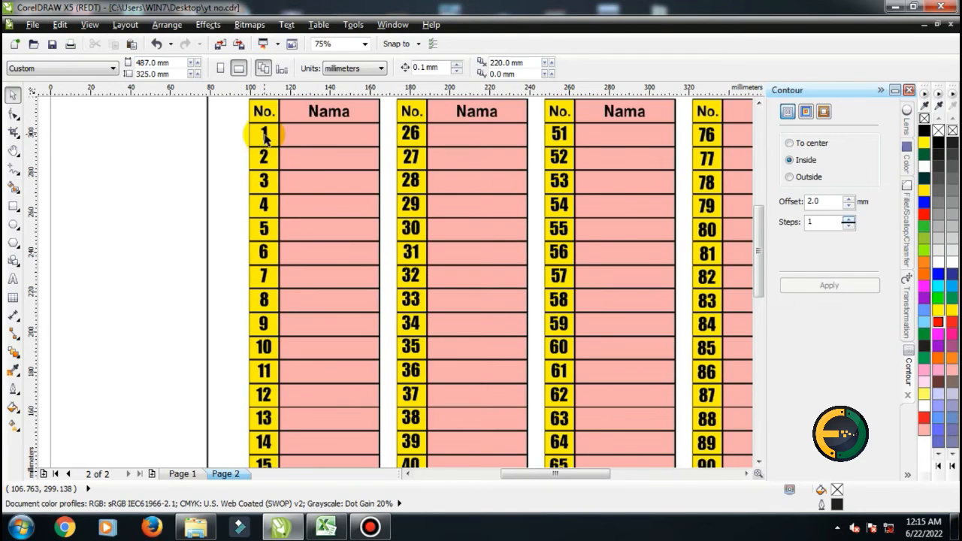
scroll(265, 133, up, 2)
scroll(269, 133, down, 3)
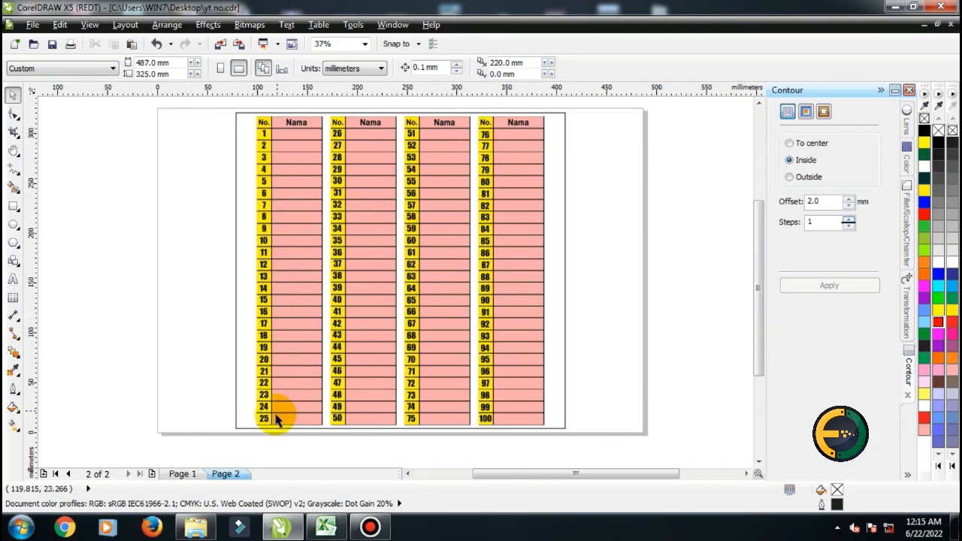
scroll(277, 418, up, 1)
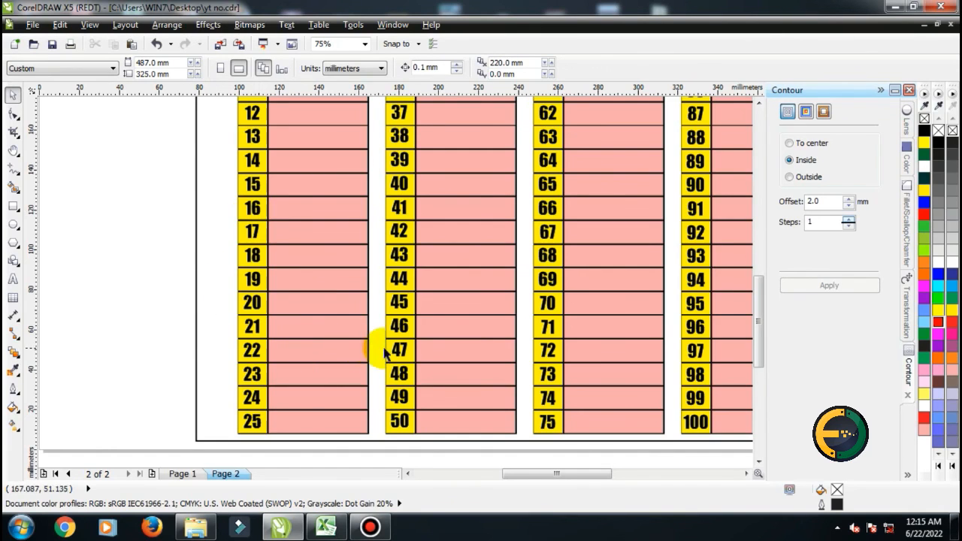
scroll(396, 349, up, 2)
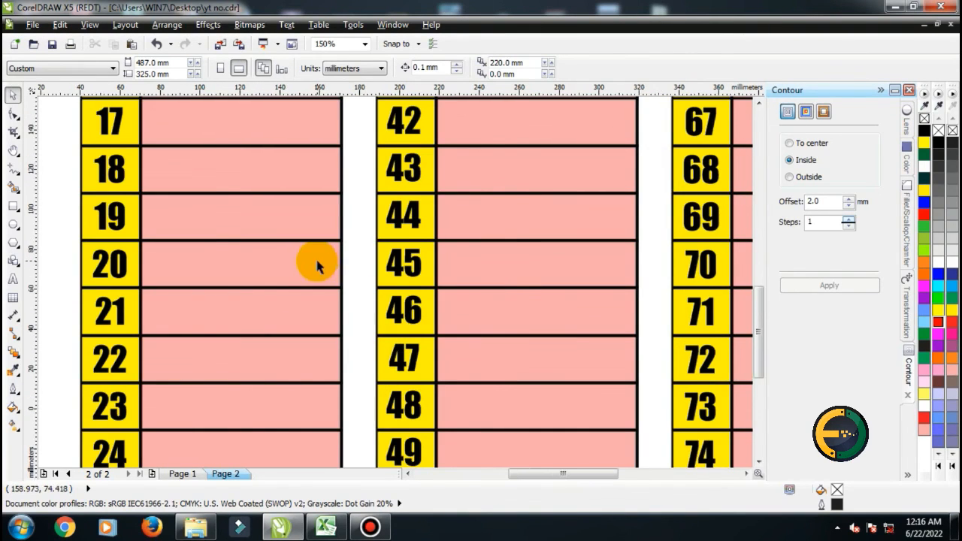
scroll(350, 276, down, 2)
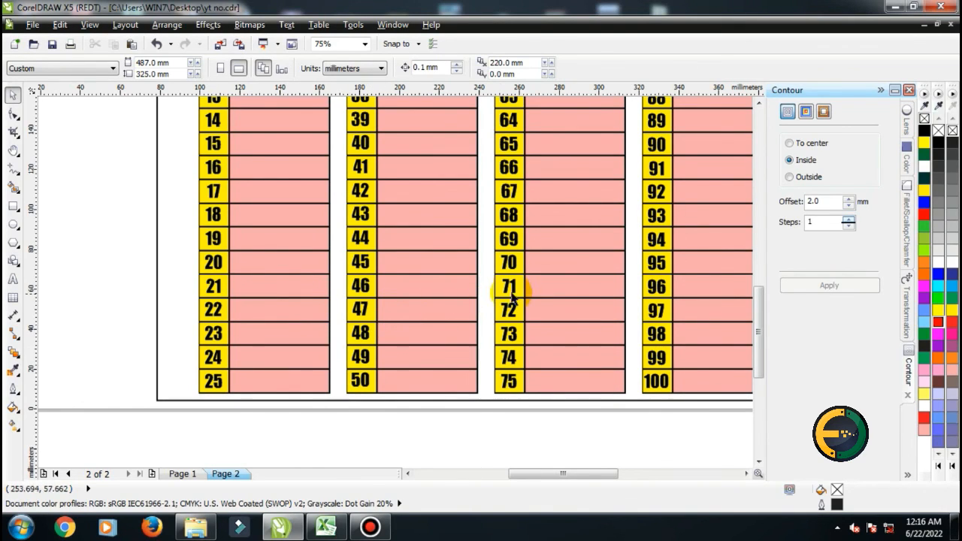
scroll(518, 261, up, 4)
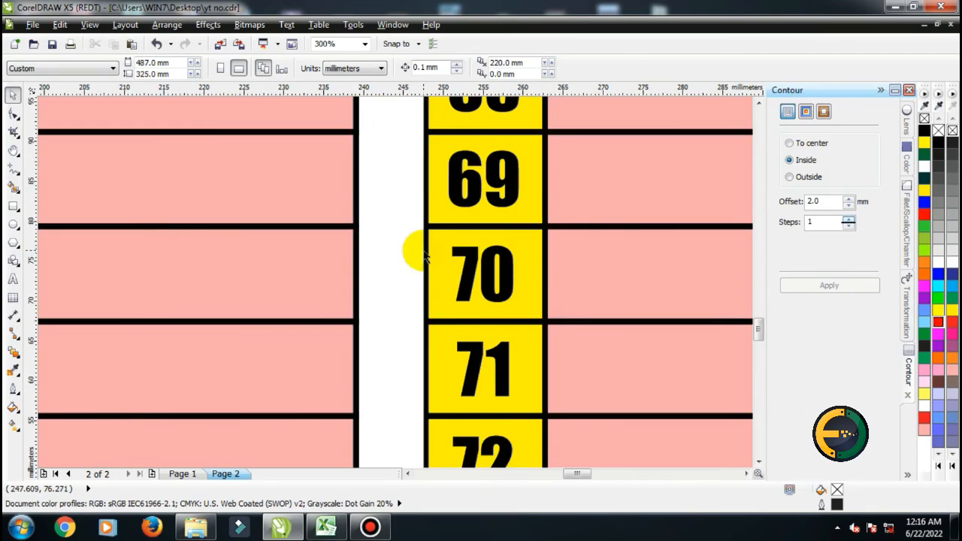
scroll(424, 256, down, 4)
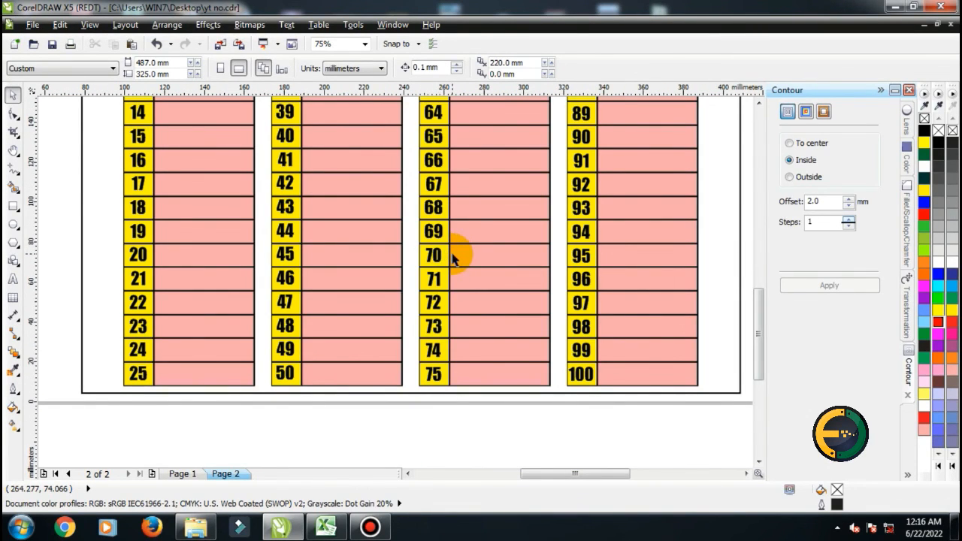
click(365, 43)
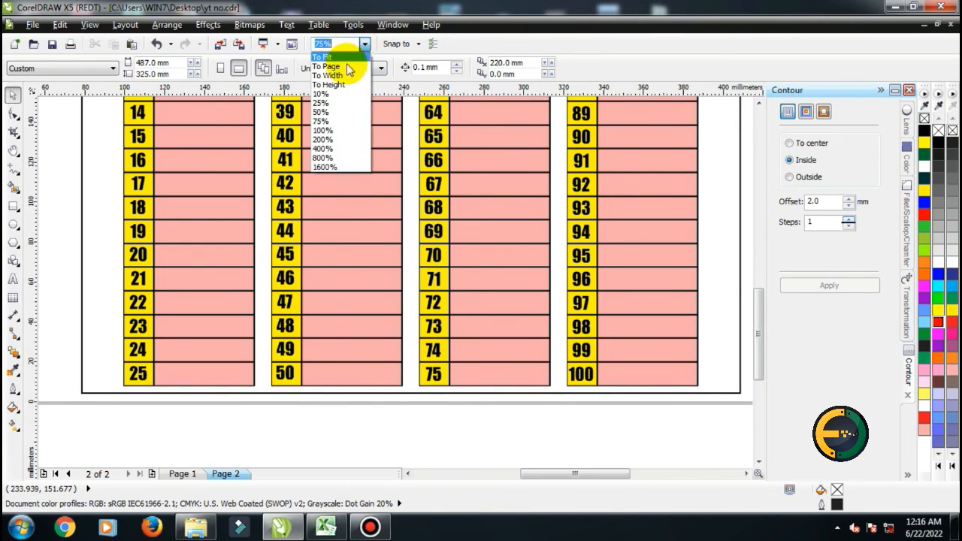
click(350, 83)
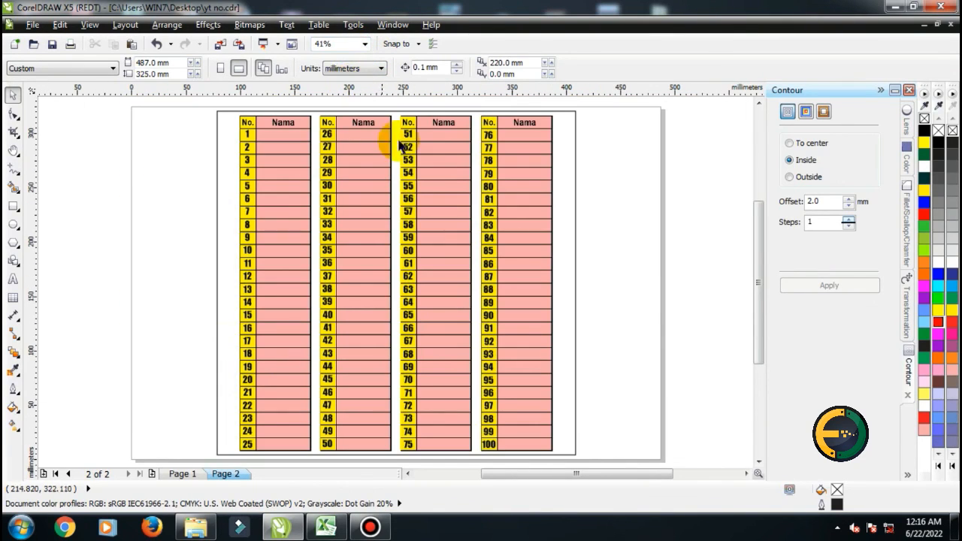